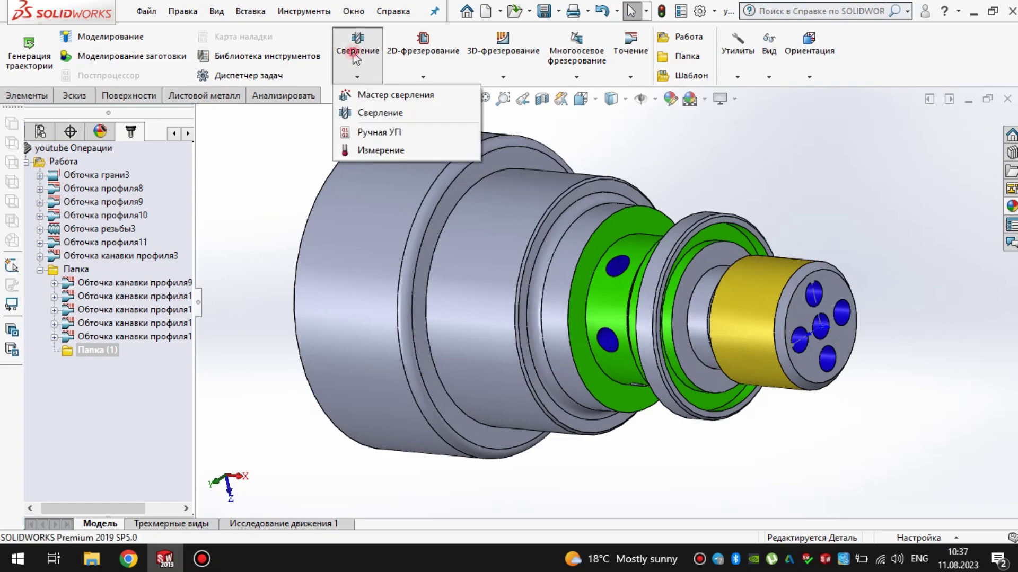
Step: Start a drilling operation and assign it a new centre drill with 12 mm diameter and 90° tip angle
click(376, 110)
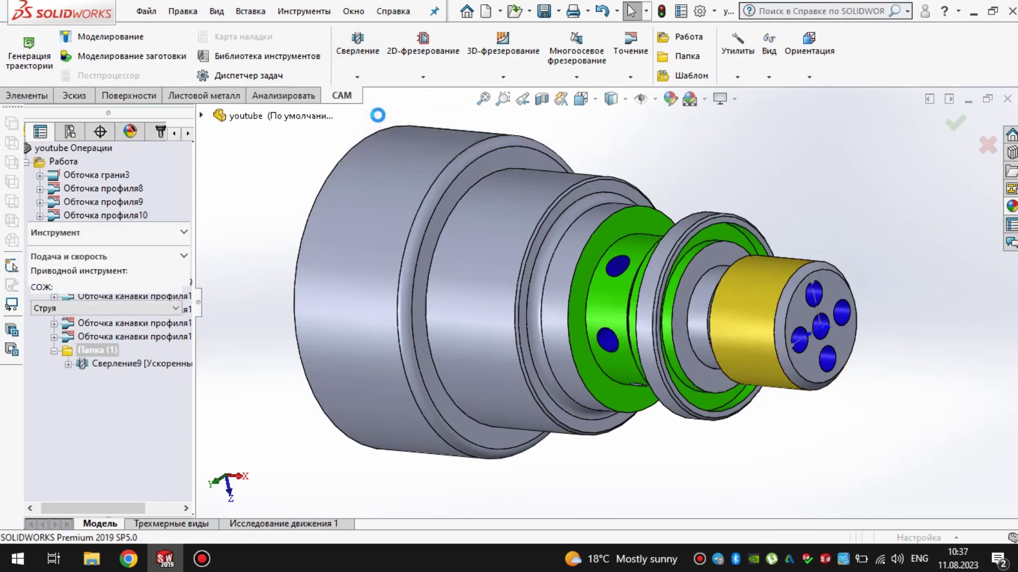
click(111, 252)
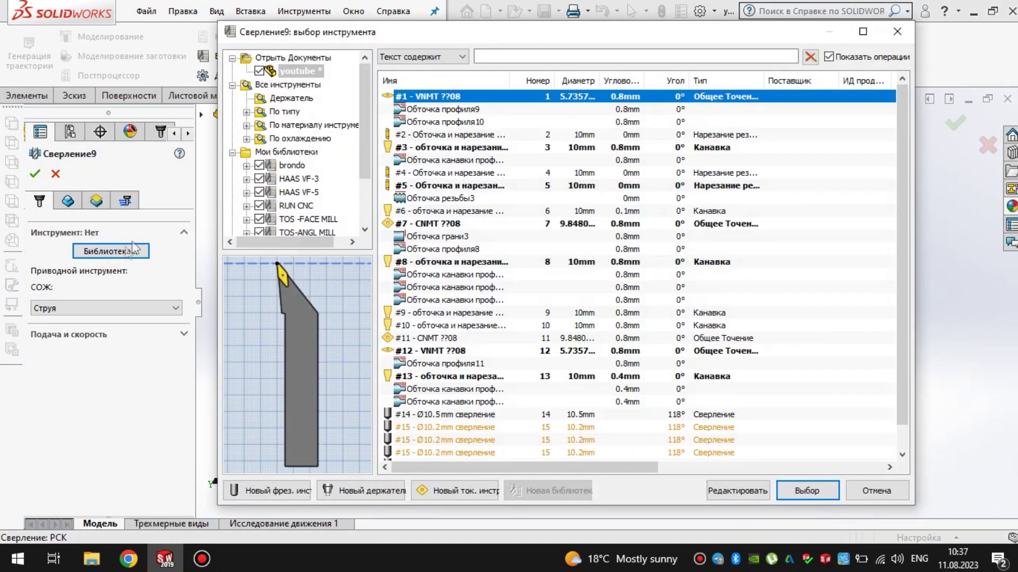
click(284, 491)
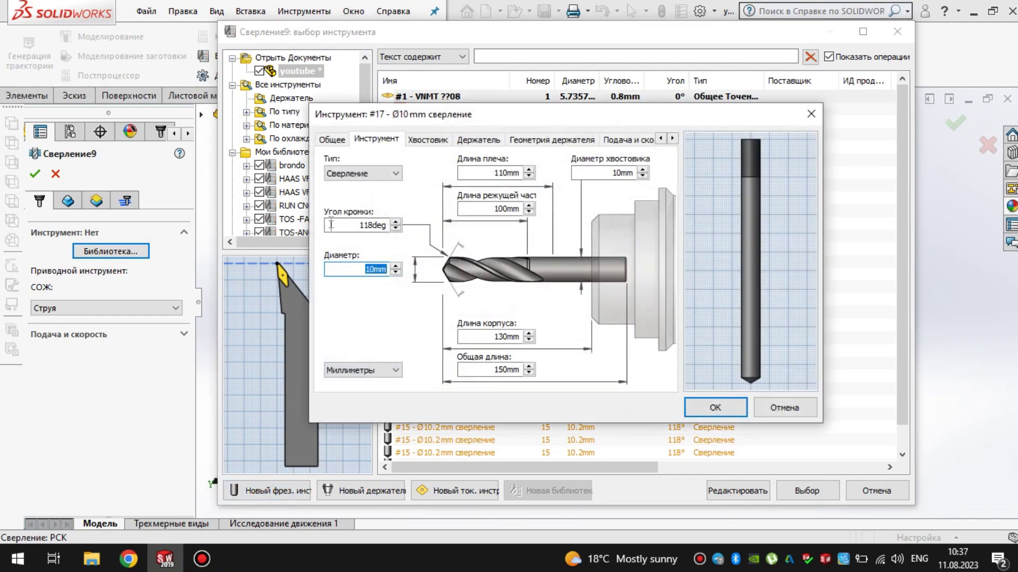
click(362, 174)
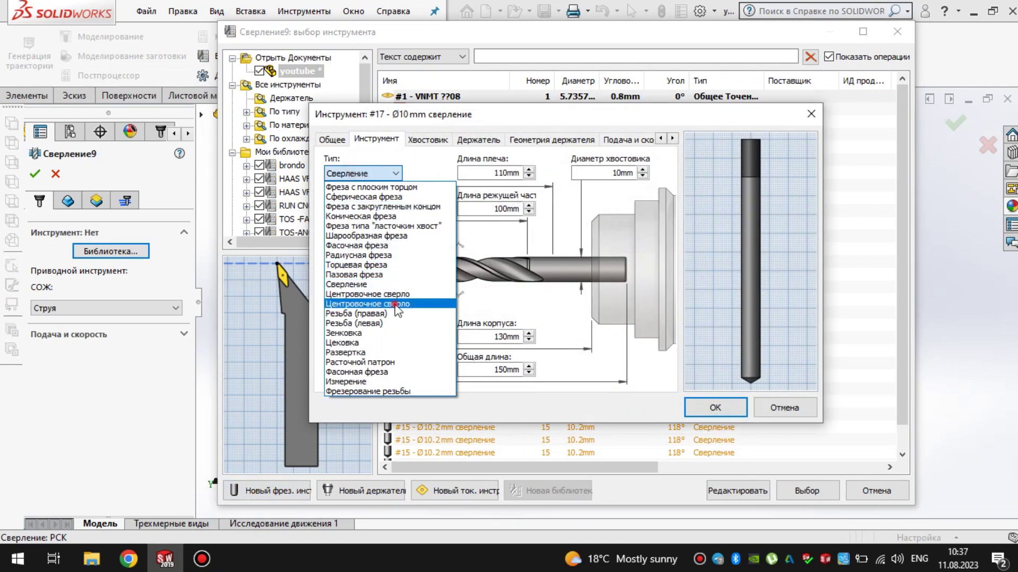
click(442, 286)
text(12)
key(shift+Tab)
text(90)
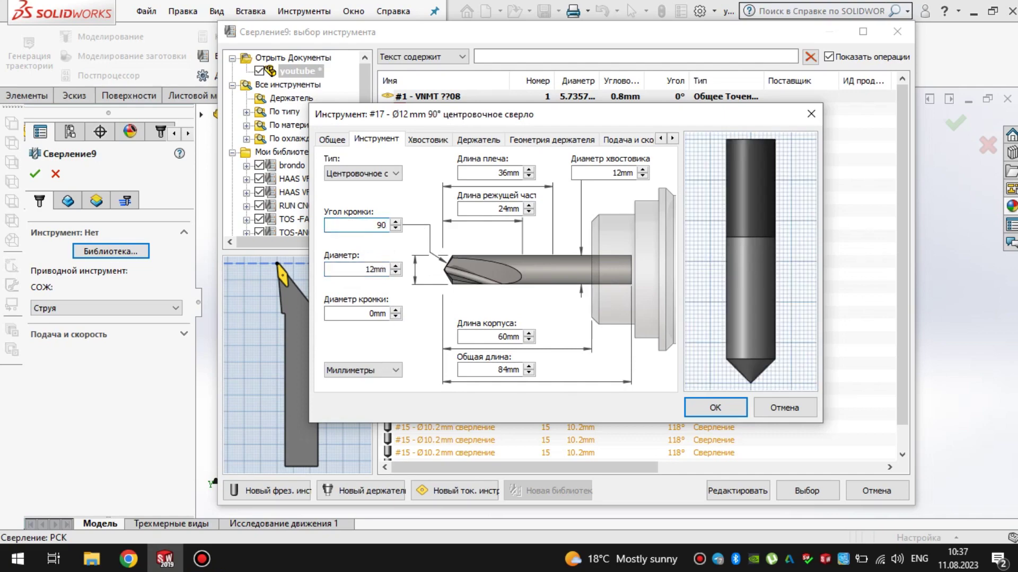
click(696, 412)
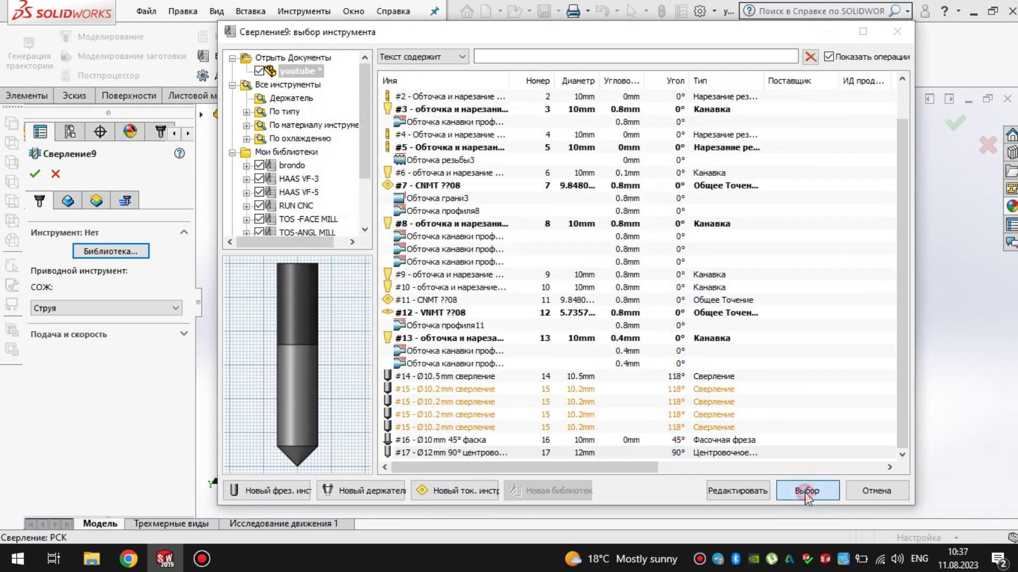
click(808, 492)
Step: Select the edges of the five blue holes on the shaft's end face as the holes to machine
click(67, 202)
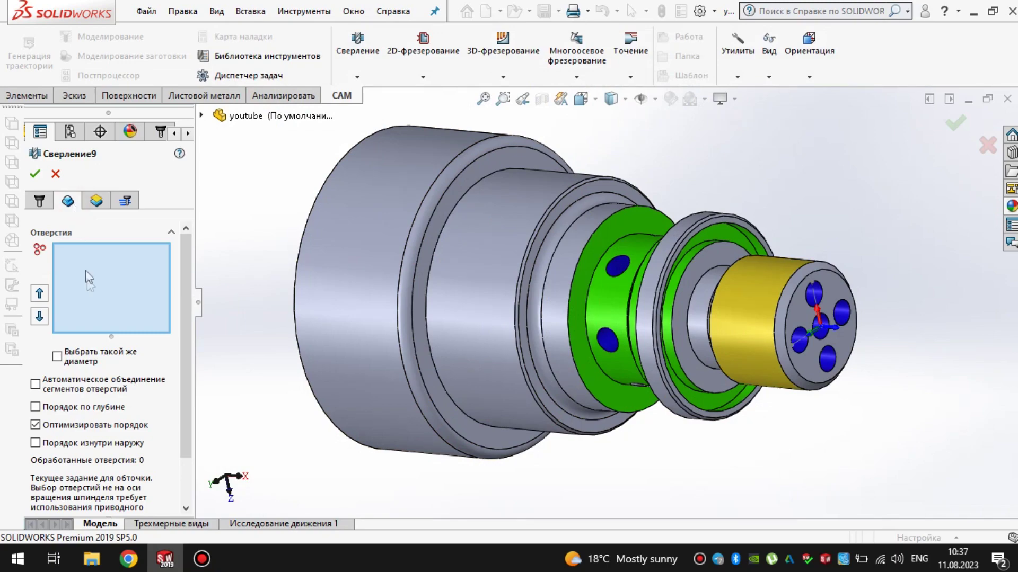
scroll(804, 279, down, 3)
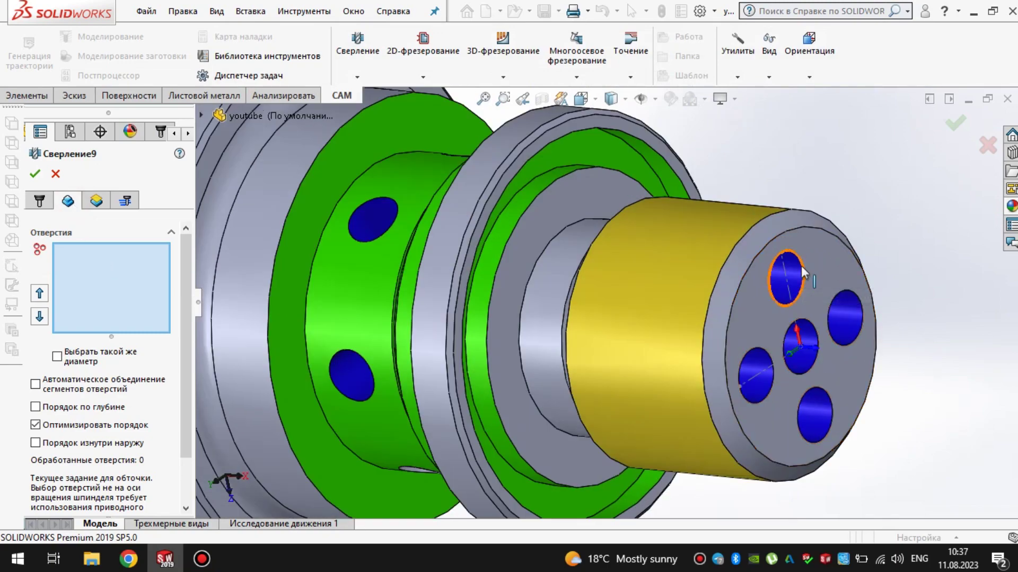
click(804, 273)
click(854, 297)
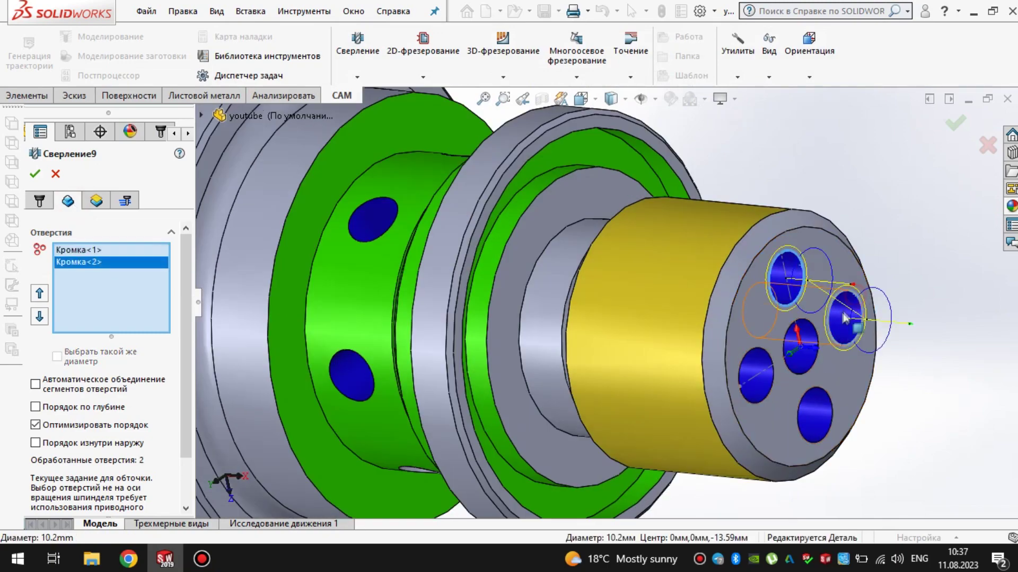
click(812, 325)
click(815, 399)
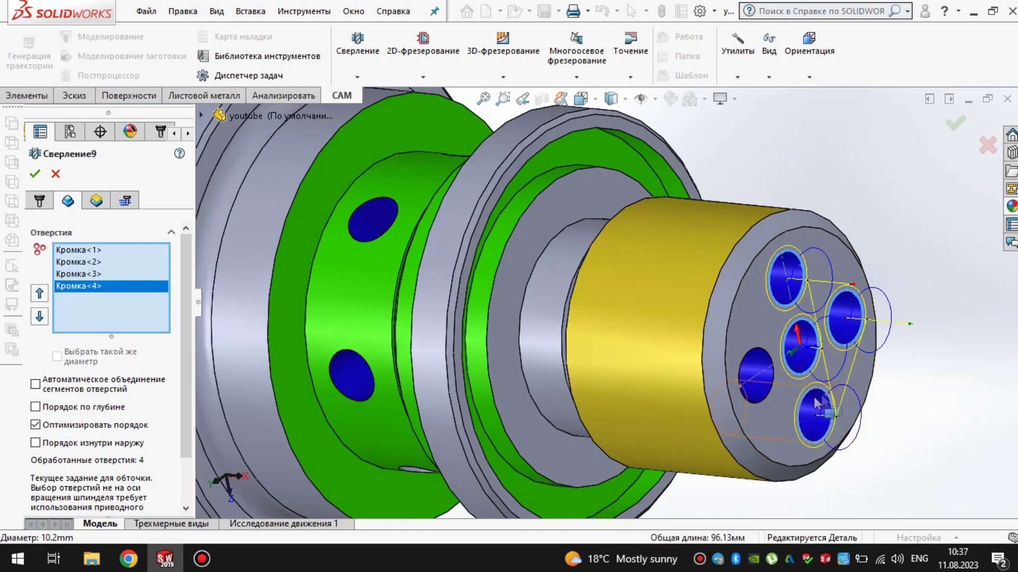
click(758, 350)
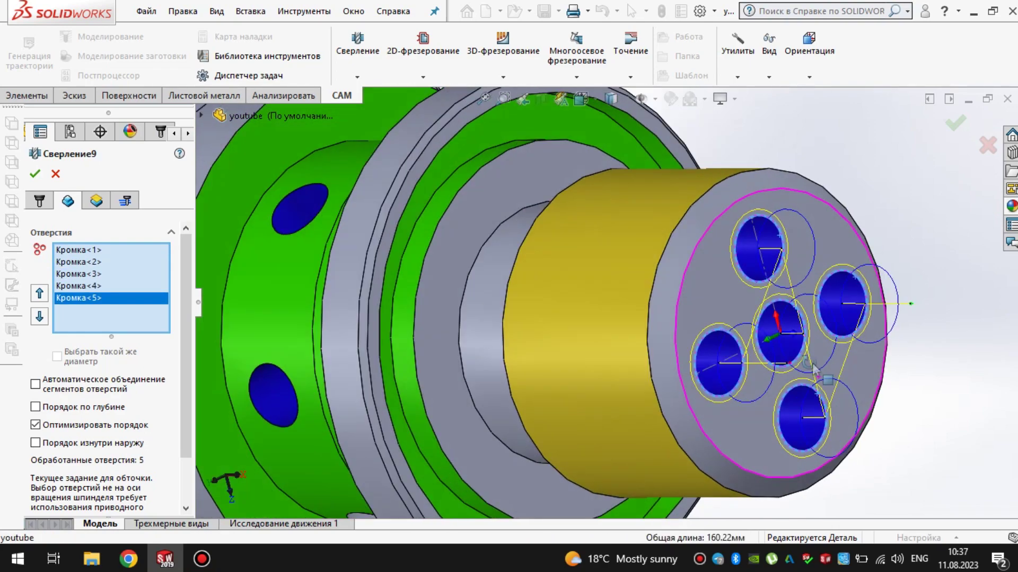
Step: Set the bottom height to -3 mm from the hole bottom and accept the centre-drilling operation
click(96, 200)
drag(183, 292, 182, 343)
drag(85, 463, 62, 464)
text(-3)
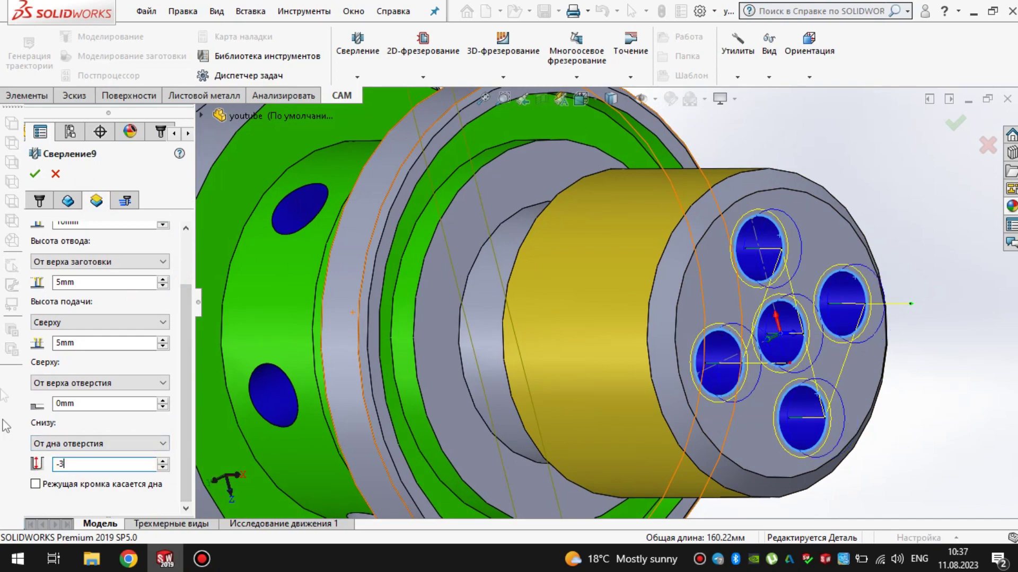
click(36, 176)
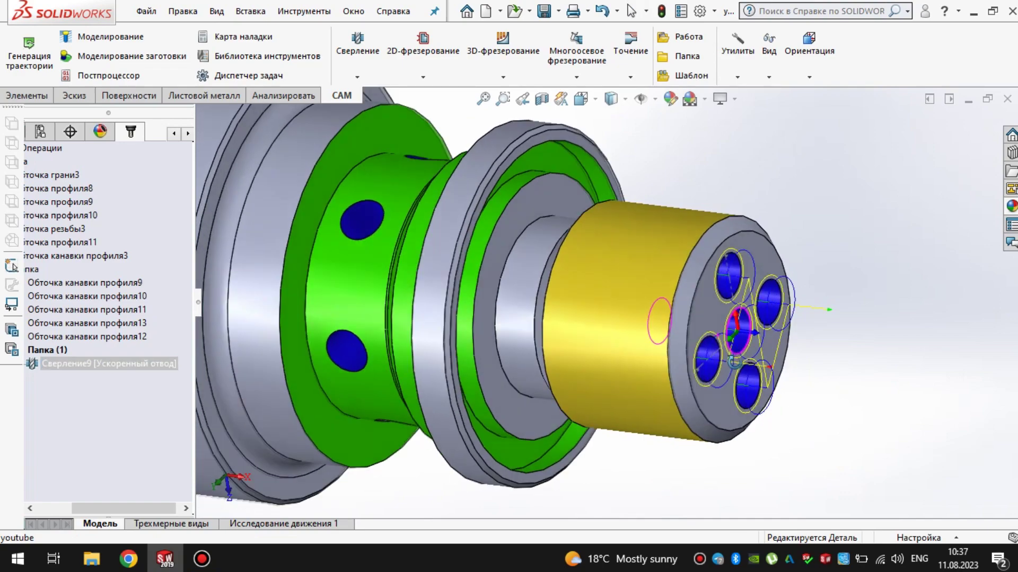
Step: Play the toolpath simulation of the centre-drilling operation with adjusted playback speed, and close it
click(106, 36)
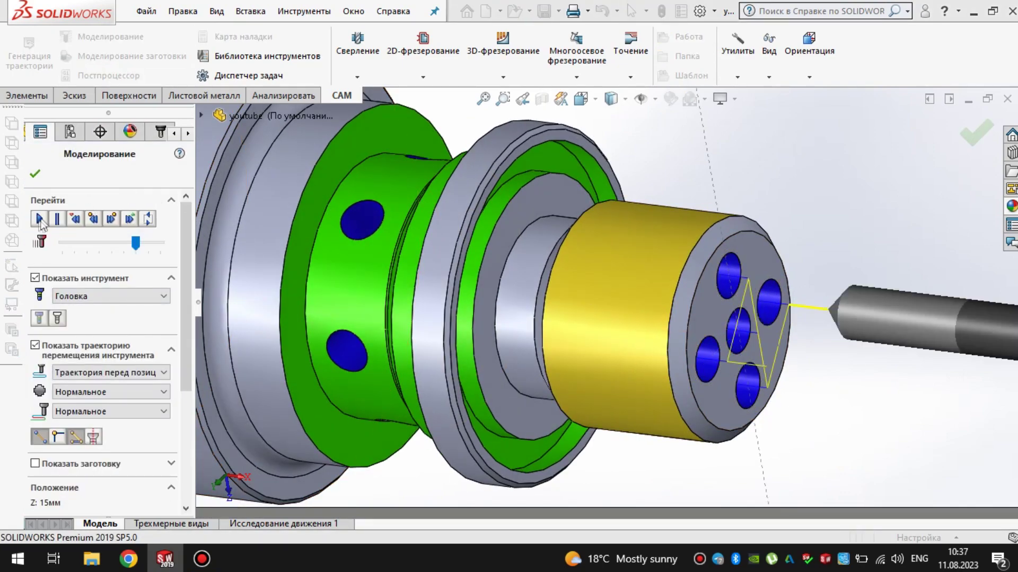
click(38, 220)
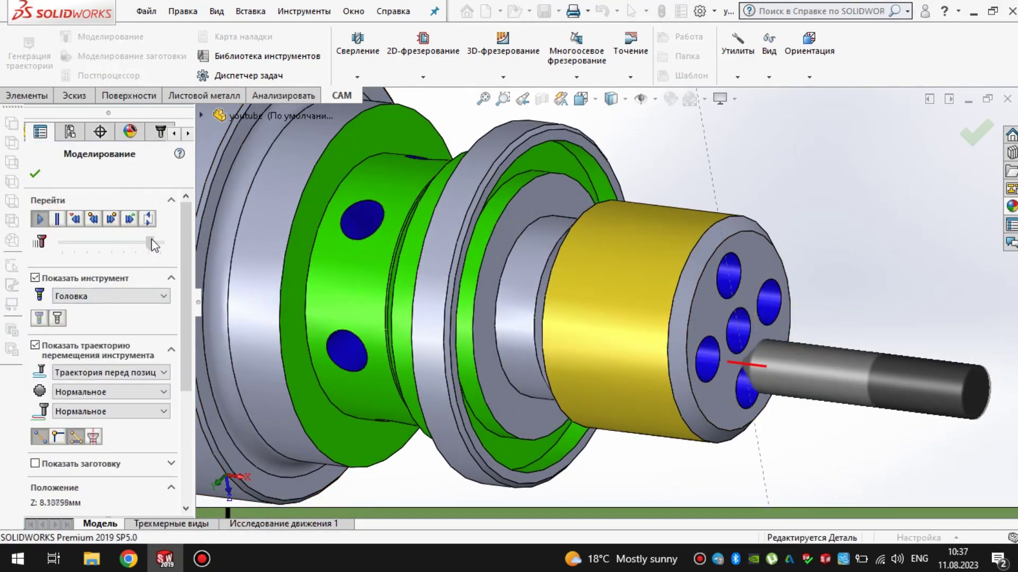
mouse_move(144, 243)
mouse_down()
mouse_move(162, 242)
mouse_move(138, 243)
mouse_up()
click(34, 173)
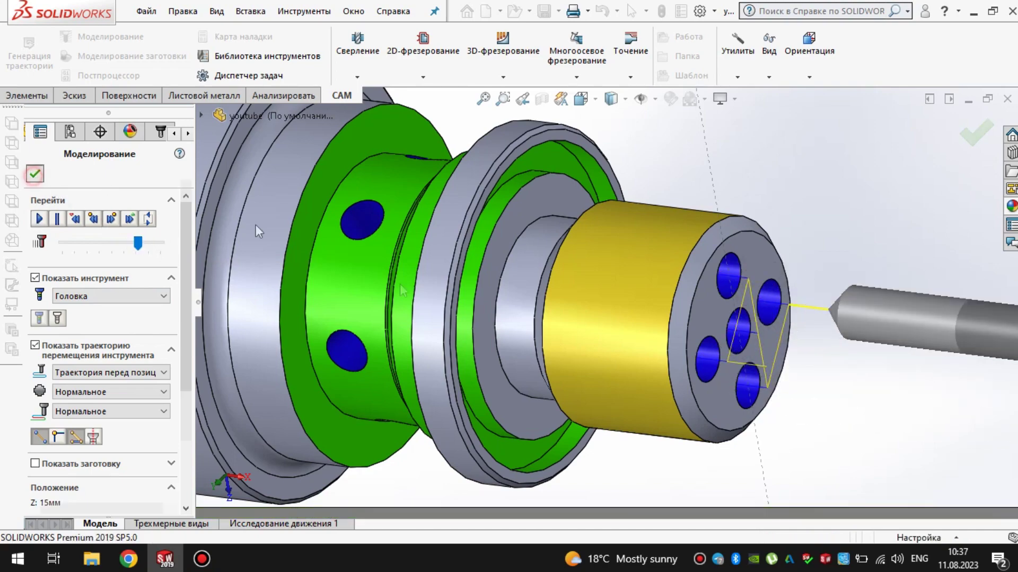
Step: Duplicate the centre-drilling operation and open the copy for editing
right_click(90, 378)
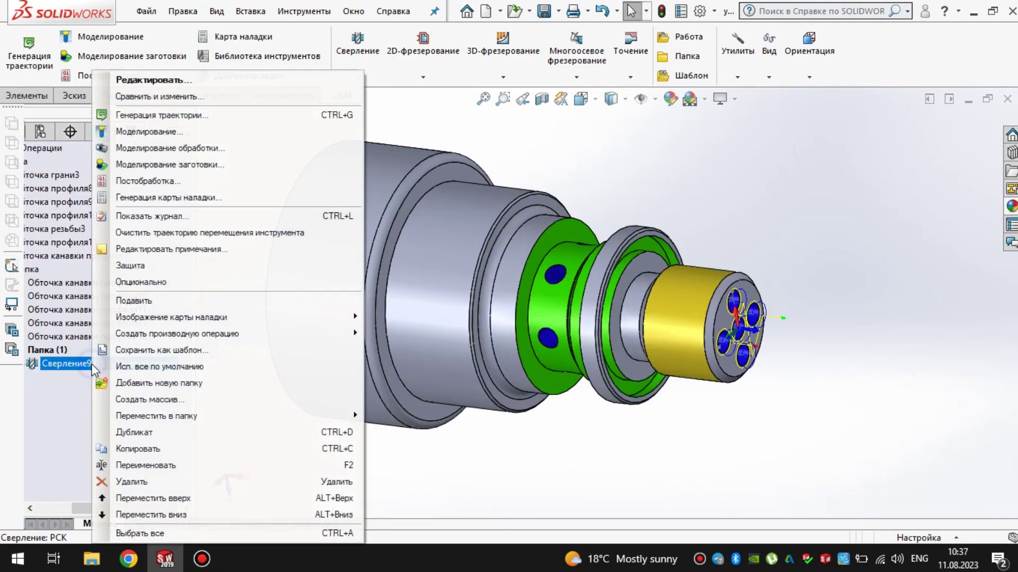
click(132, 428)
right_click(94, 377)
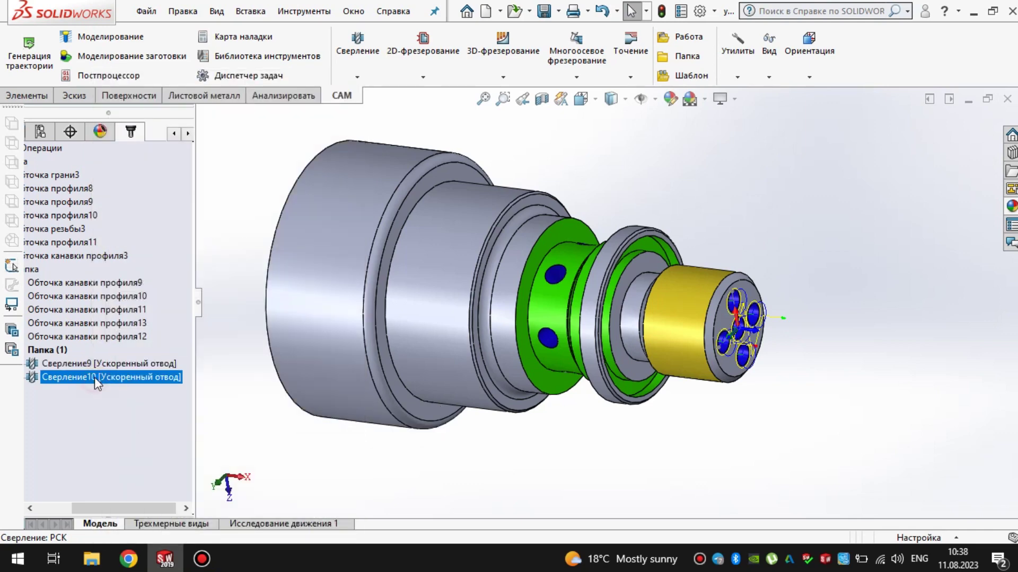
click(195, 81)
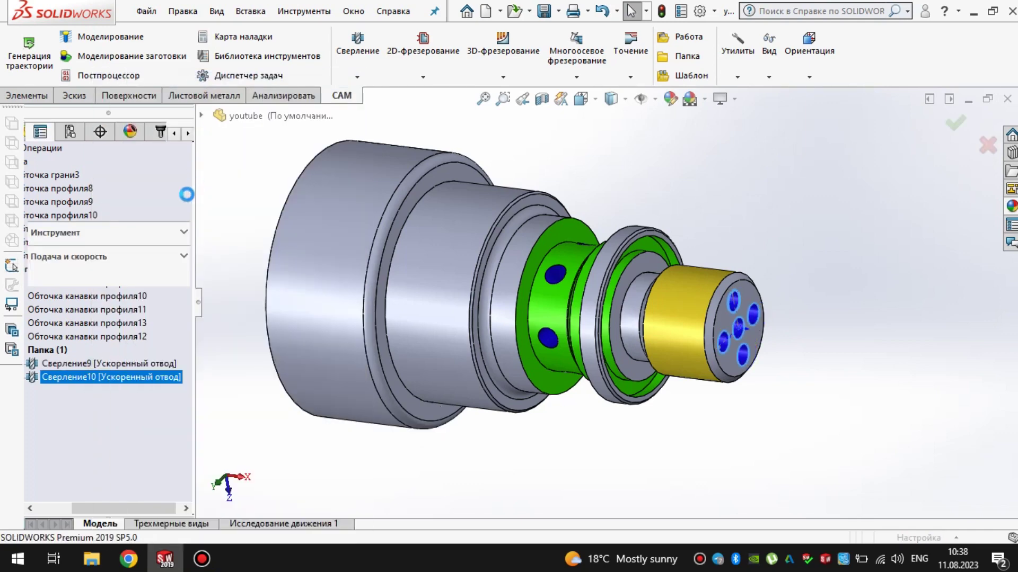
Step: Create a new 10.2 mm diameter drill in the tool library and assign it to the duplicated operation
click(39, 201)
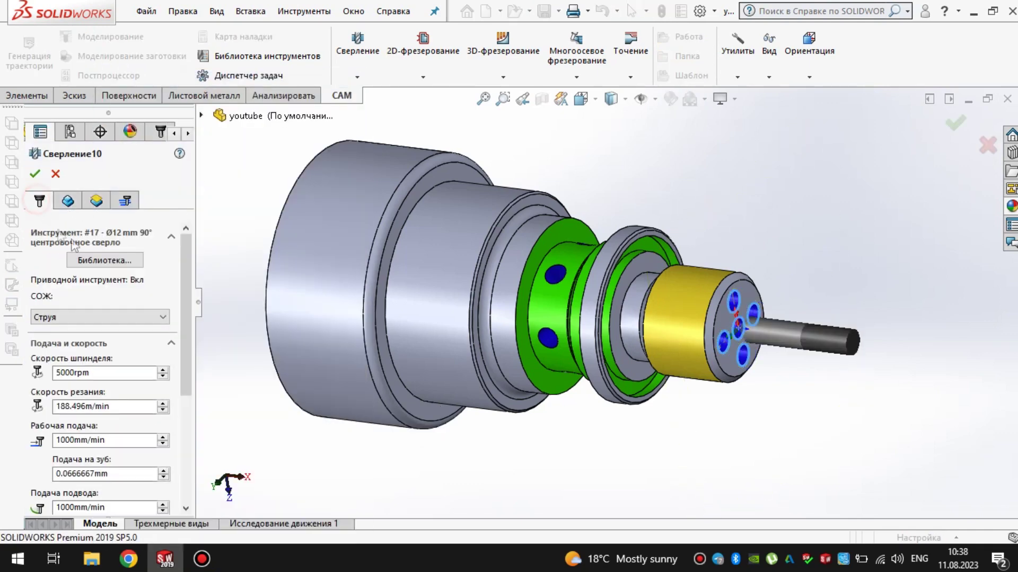
click(101, 261)
click(268, 496)
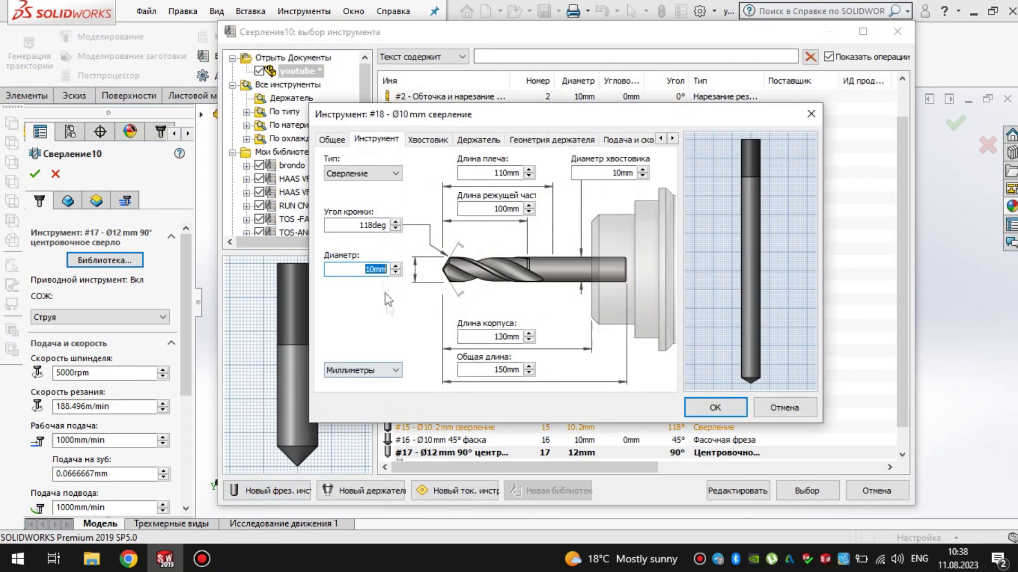
text(10.2)
click(715, 408)
click(806, 491)
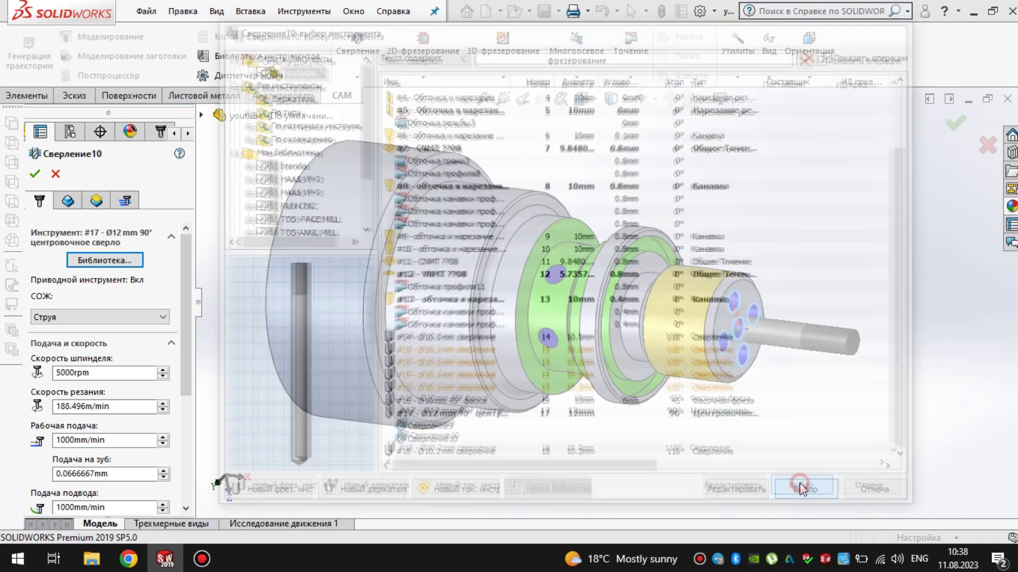
Step: Keep the five end-face holes and enter a negative bottom offset from the hole bottom to drill them deeper
click(68, 201)
drag(80, 258, 82, 297)
click(96, 200)
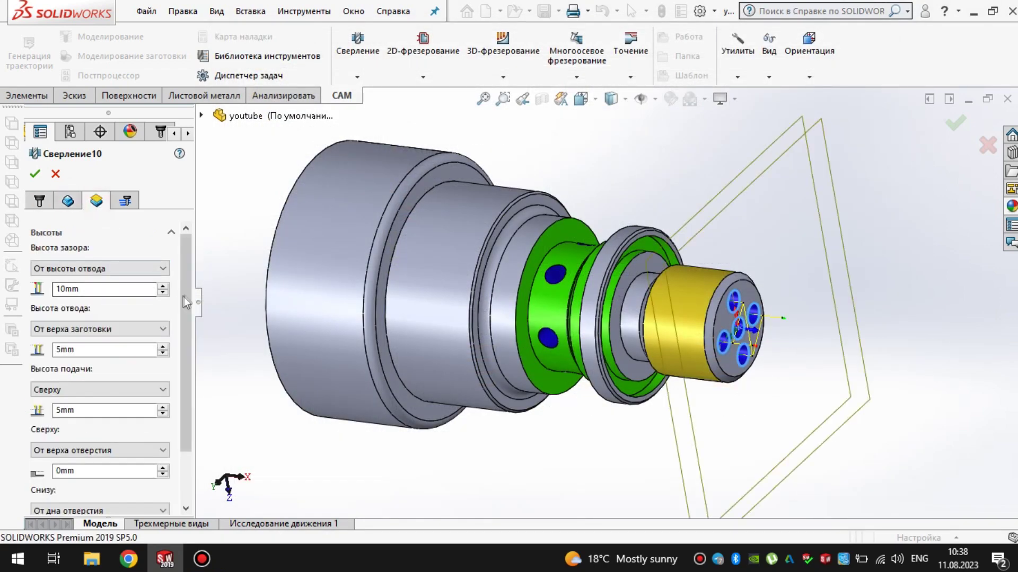
drag(187, 302, 186, 351)
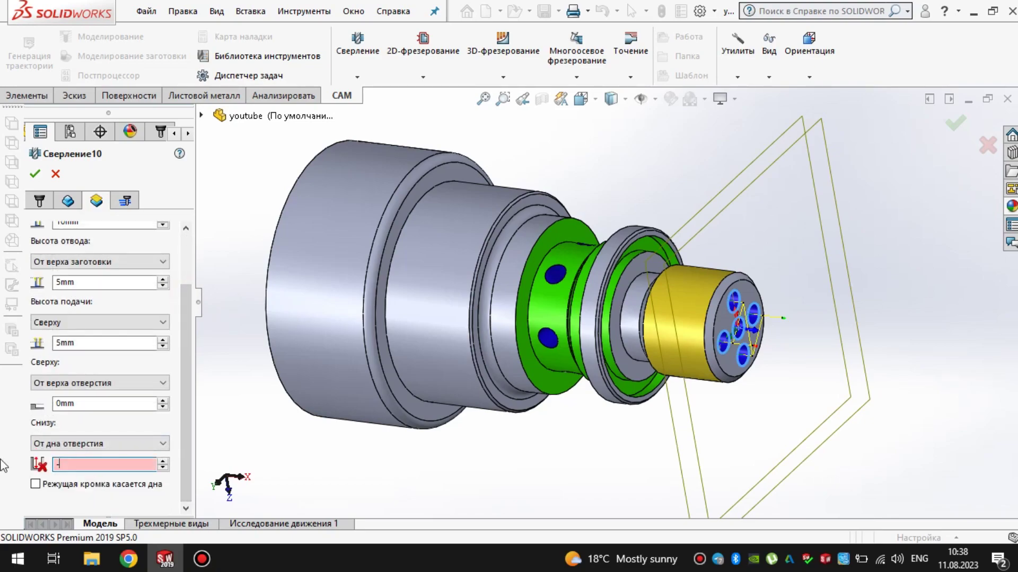
scroll(715, 318, down, 3)
mouse_move(690, 330)
middle_down()
mouse_move(722, 326)
mouse_move(675, 324)
mouse_move(689, 323)
middle_up()
Step: Set the drilling cycle to deep drilling with full retract (Глубокое сверление — полный отвод) and accept the operation
click(125, 201)
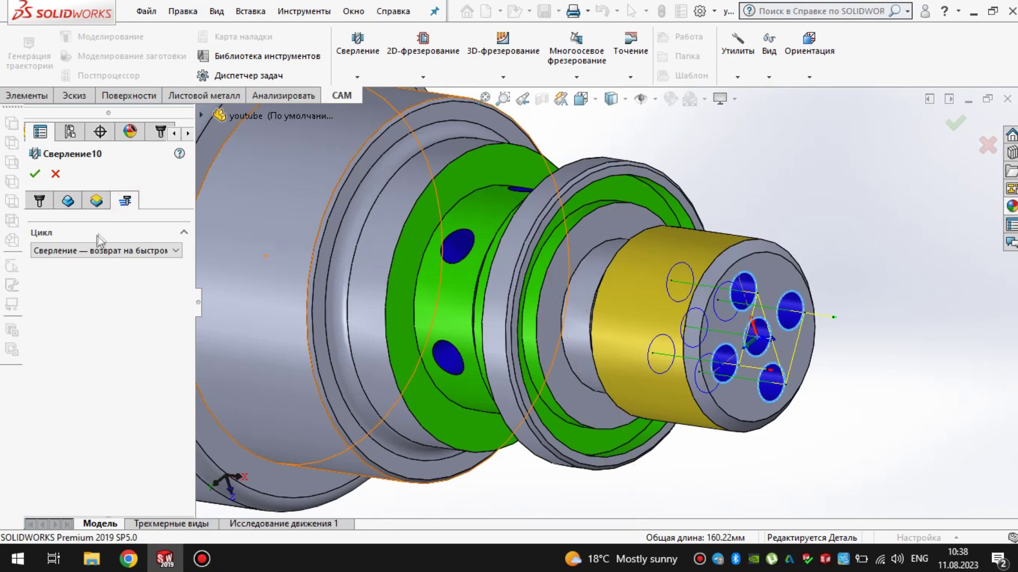
click(68, 250)
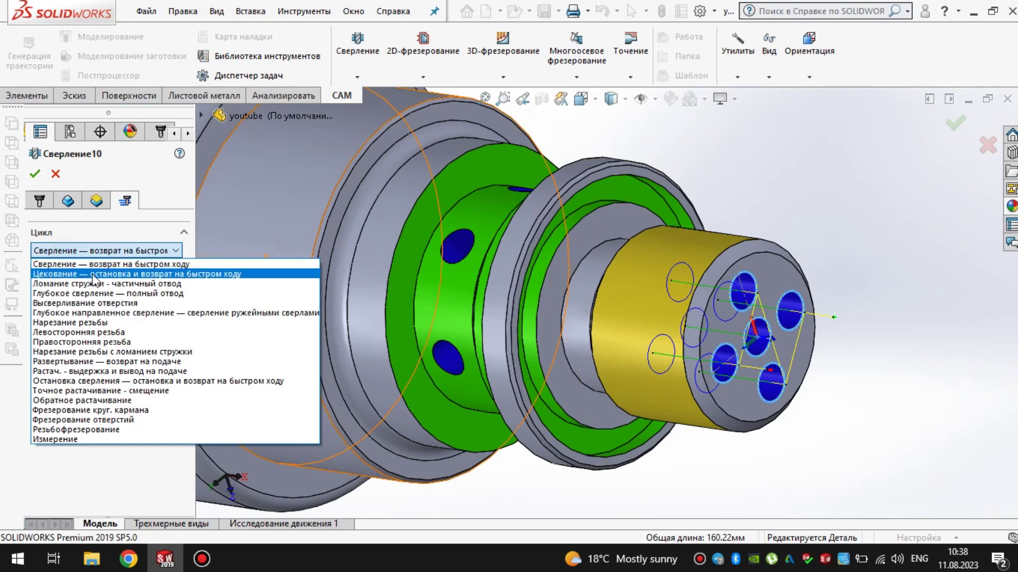
click(139, 294)
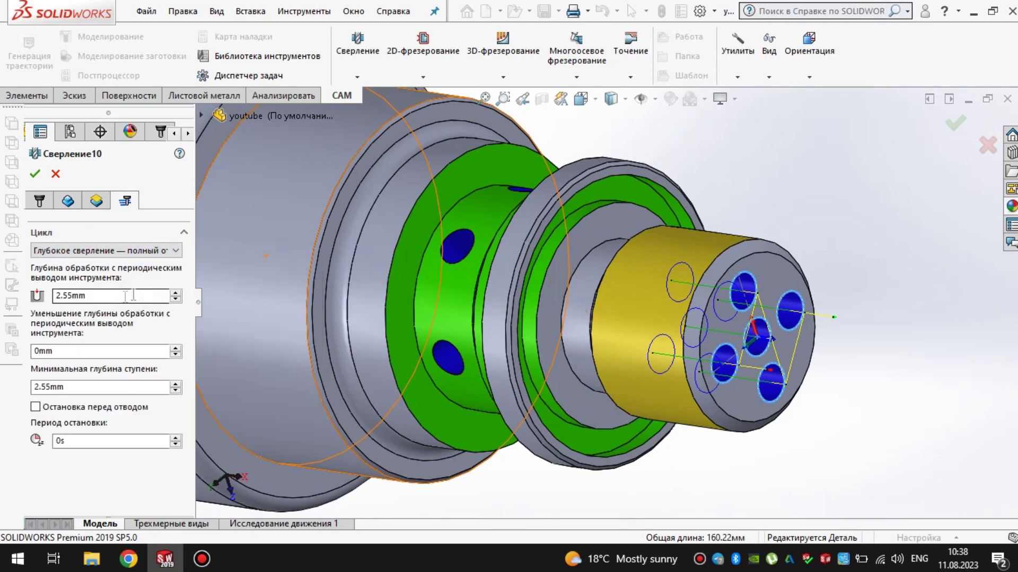
click(34, 173)
Step: Simulate the deep-drilling toolpath at a higher playback speed, inspect the drill in the holes, and close the simulation
click(101, 36)
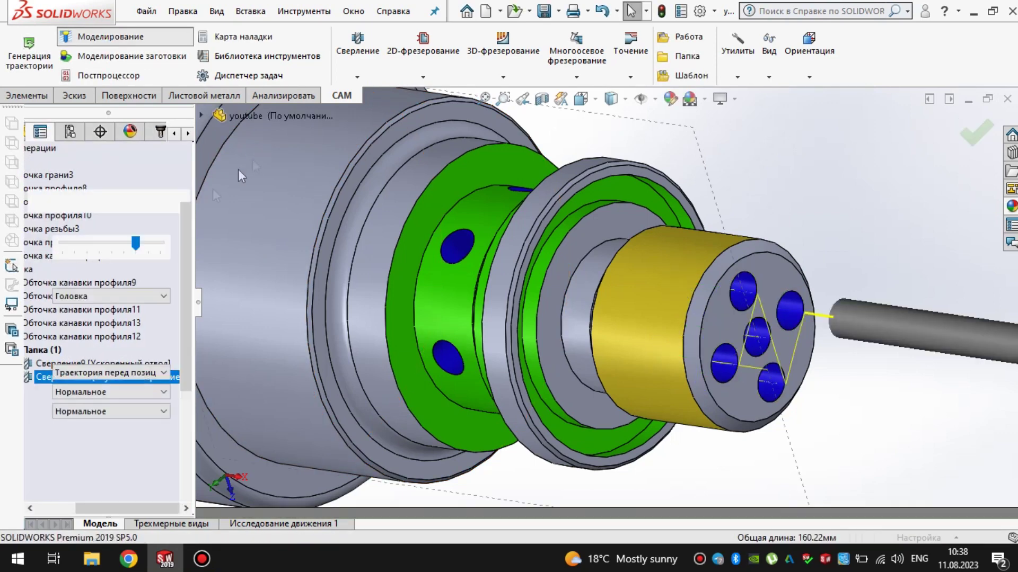
drag(136, 244, 144, 247)
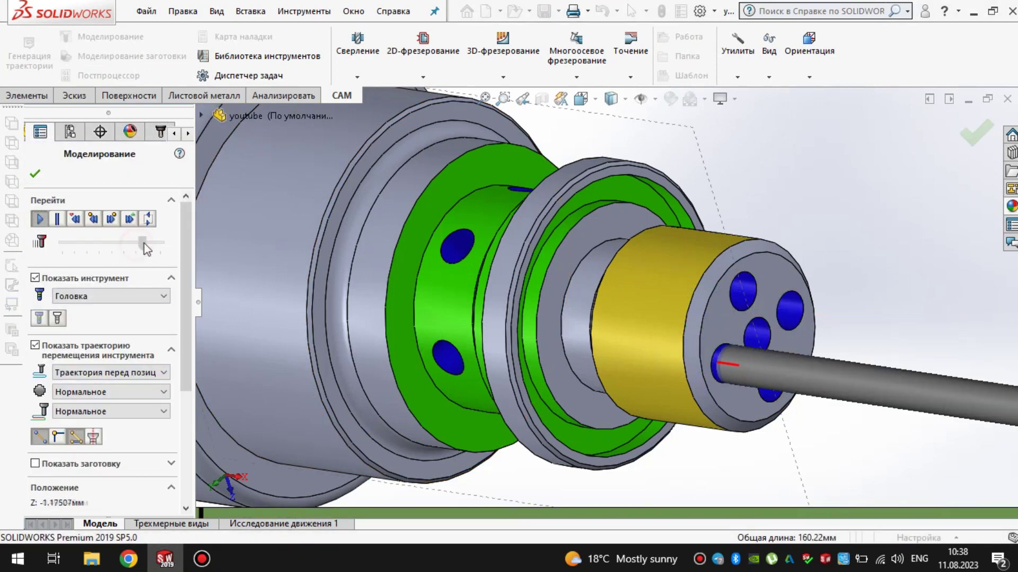
scroll(558, 290, up, 5)
scroll(548, 294, down, 6)
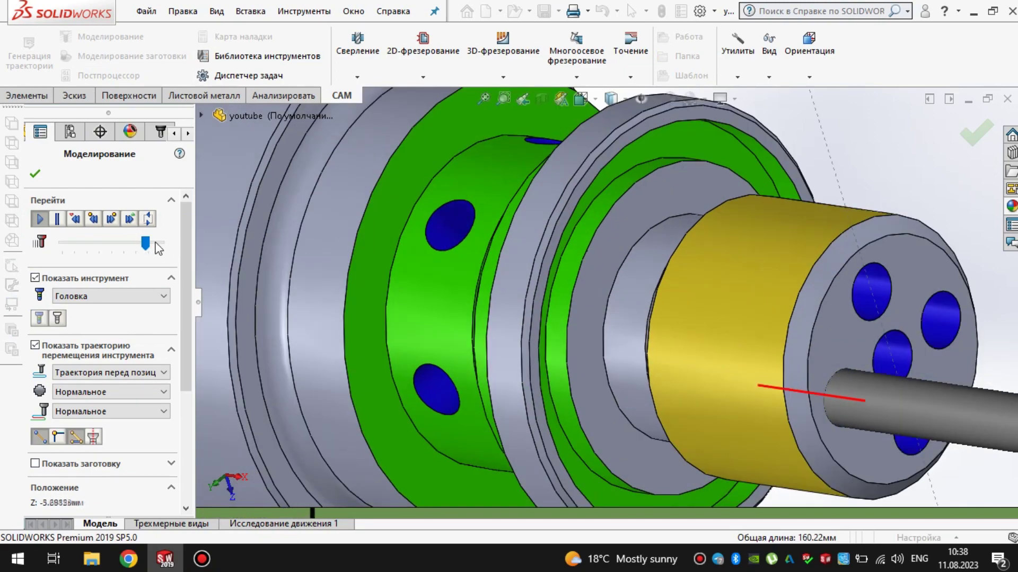
scroll(431, 260, up, 3)
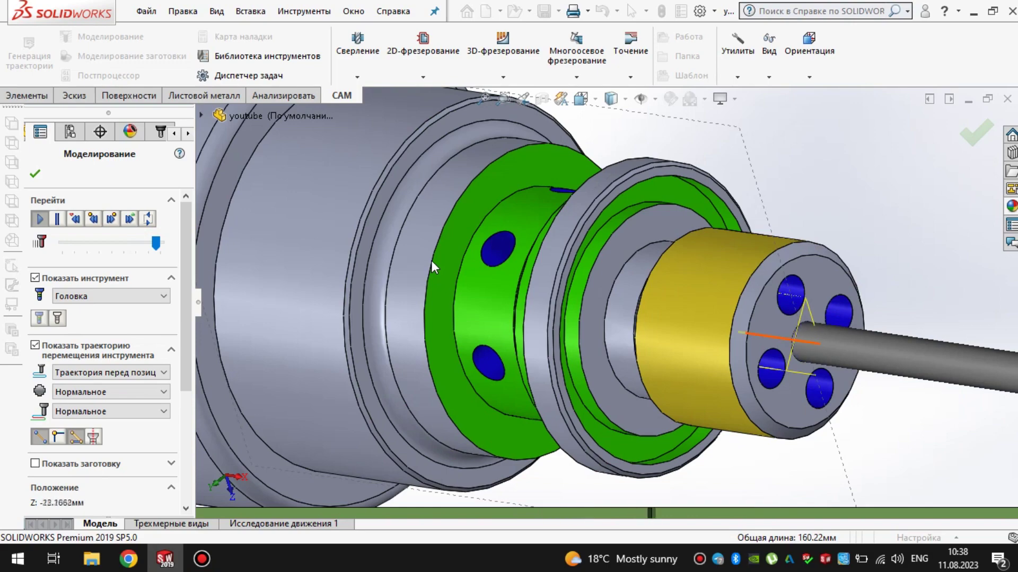
click(35, 173)
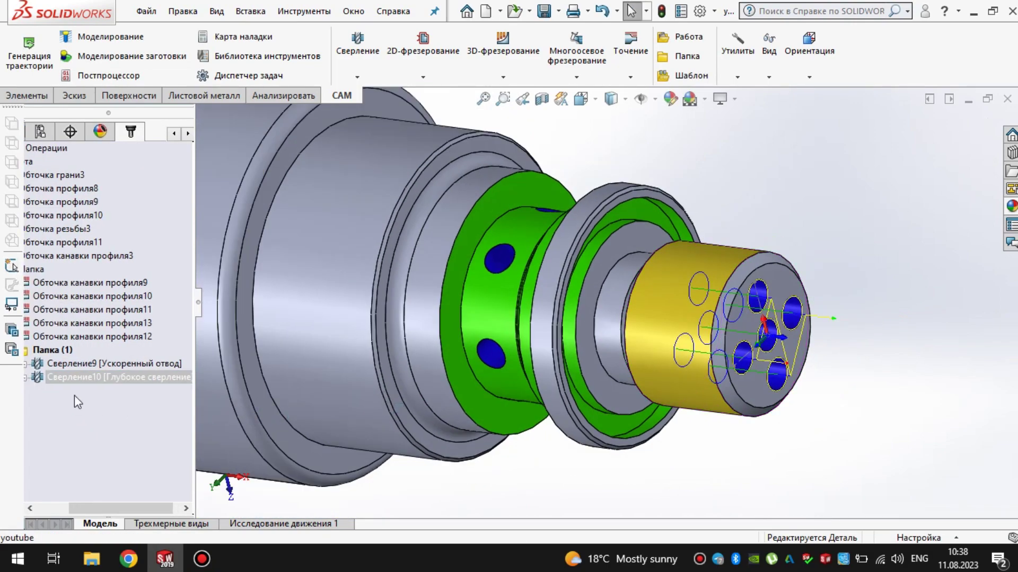
Step: Duplicate the deep-drilling operation and open the new copy for editing
right_click(93, 381)
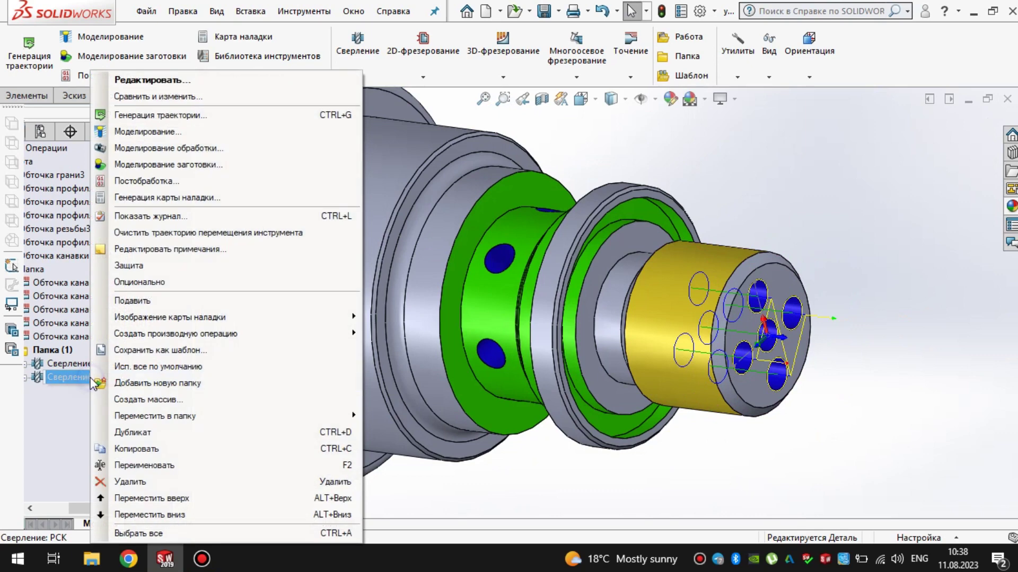
click(131, 432)
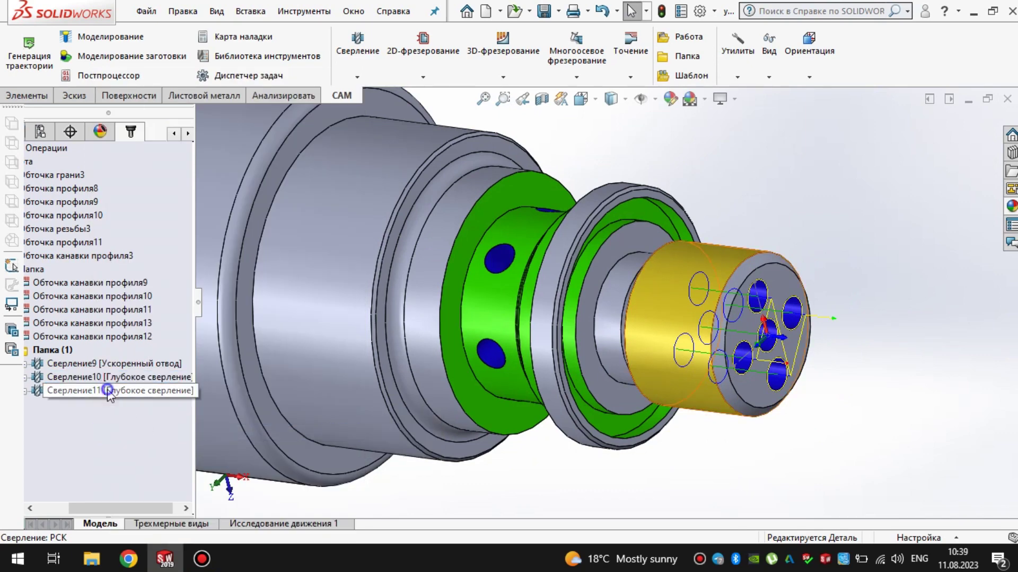
right_click(108, 392)
click(159, 79)
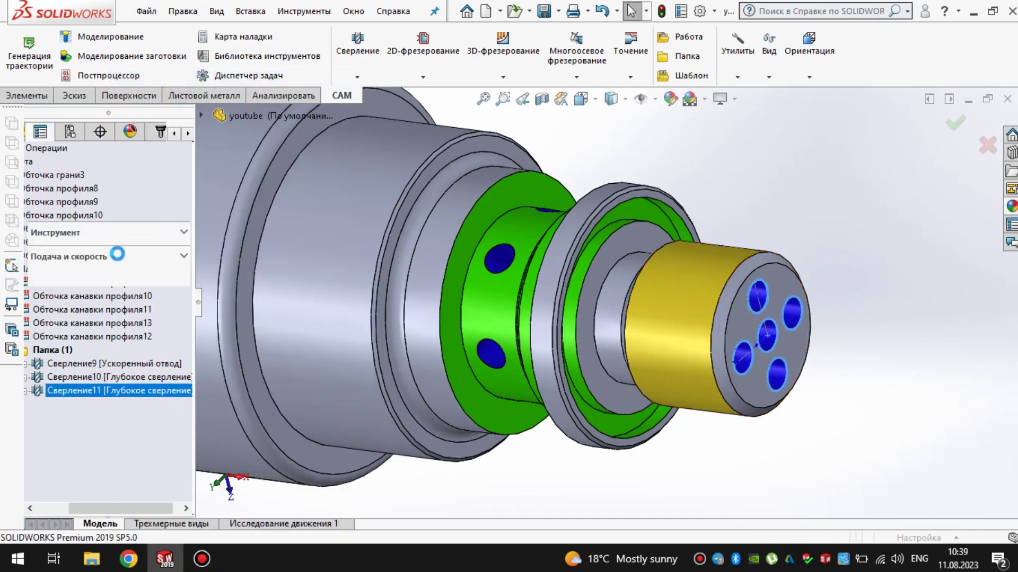
Step: Create a right-hand tap (Резьба (правая)) 12 mm in diameter with 1.75 mm thread pitch and assign it to the duplicated operation
click(104, 260)
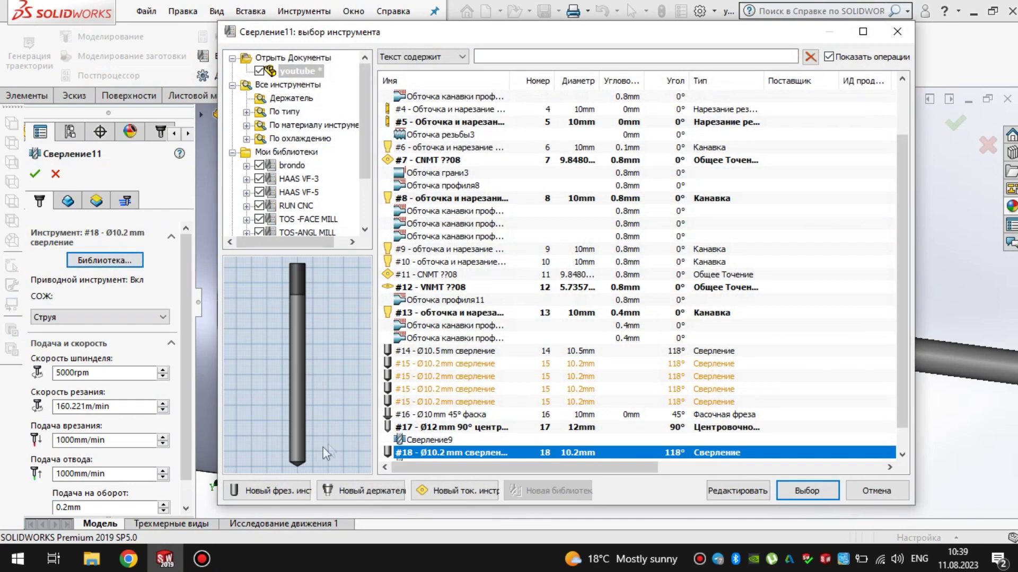
click(284, 491)
click(371, 174)
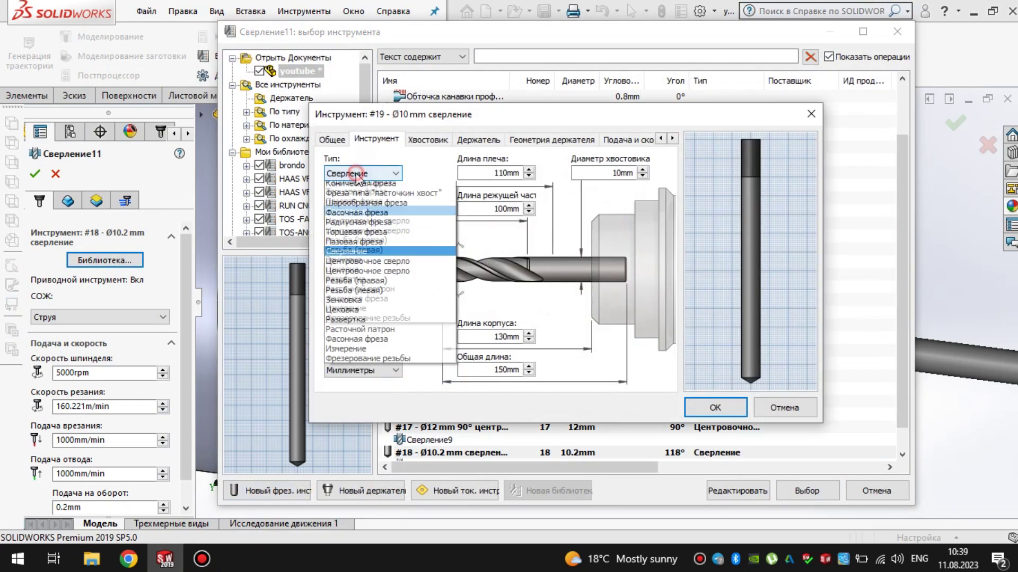
click(380, 314)
click(342, 274)
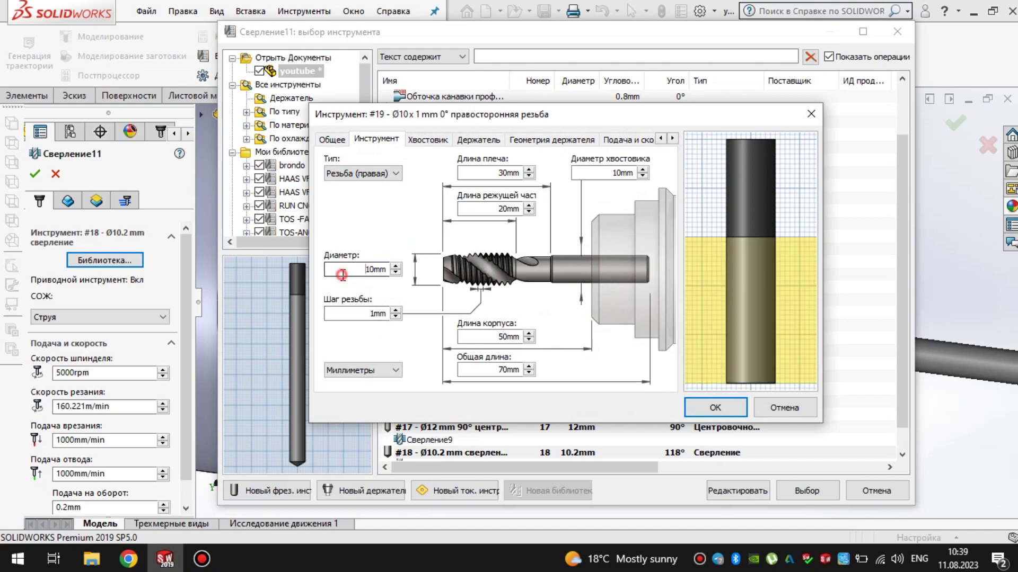
text(12)
click(360, 313)
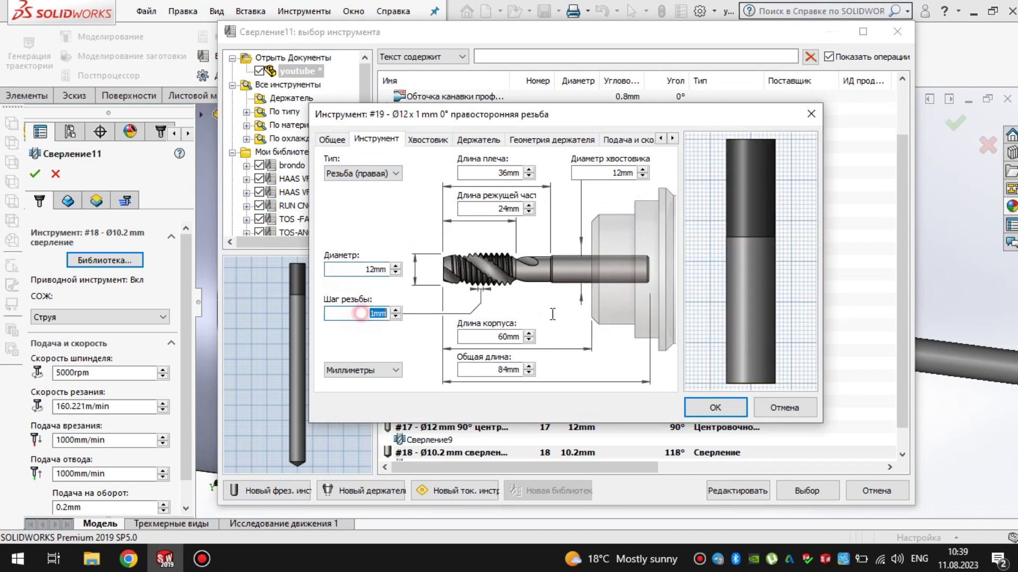
click(723, 408)
click(806, 490)
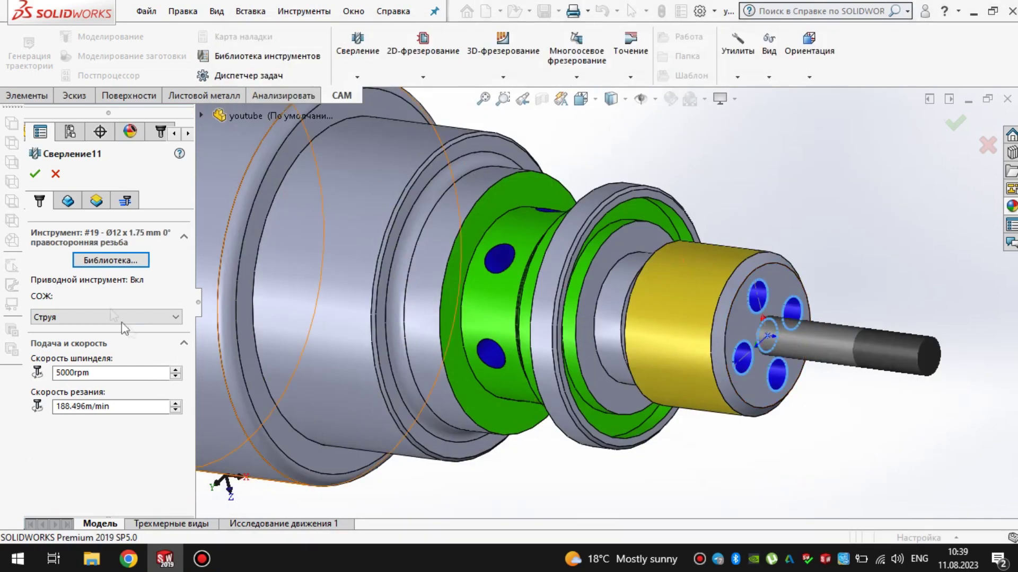
Step: Set the bottom offset to -20 mm from the hole bottom for the tapping operation
click(68, 200)
click(96, 201)
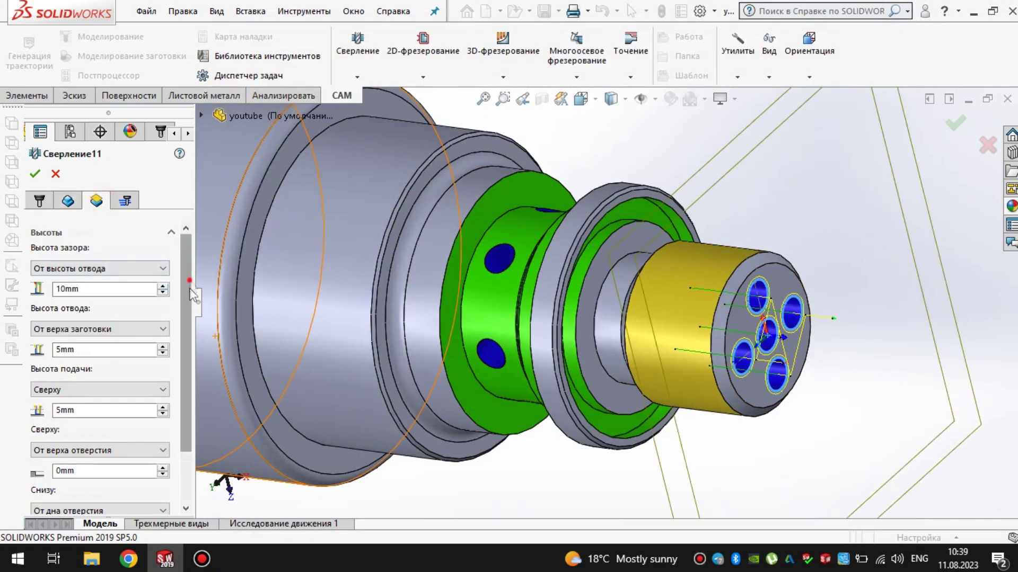
scroll(121, 461, down, 2)
click(106, 465)
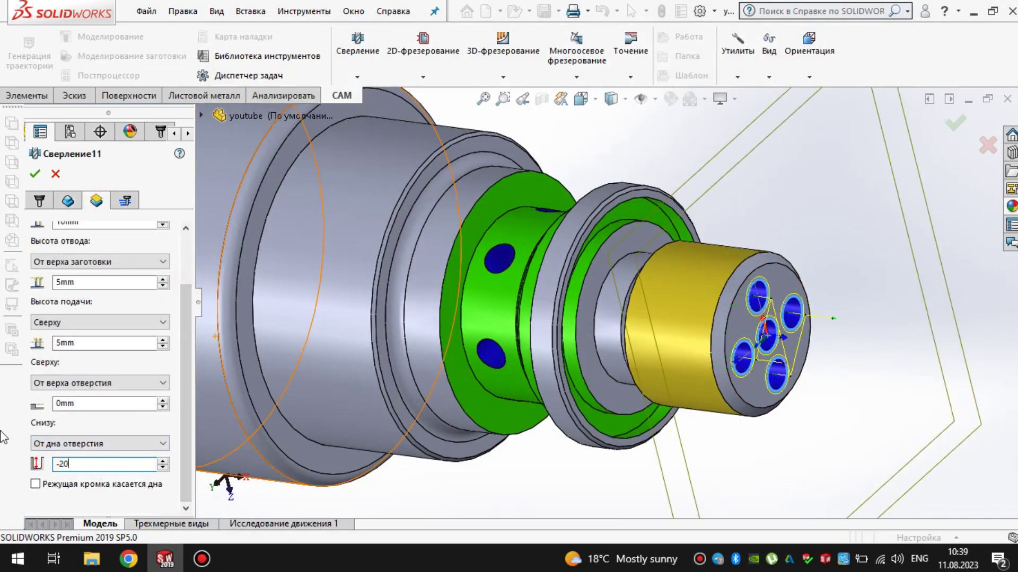
Step: Set the drilling cycle to right-hand tapping (Правосторонняя резьба) and accept the operation
click(126, 201)
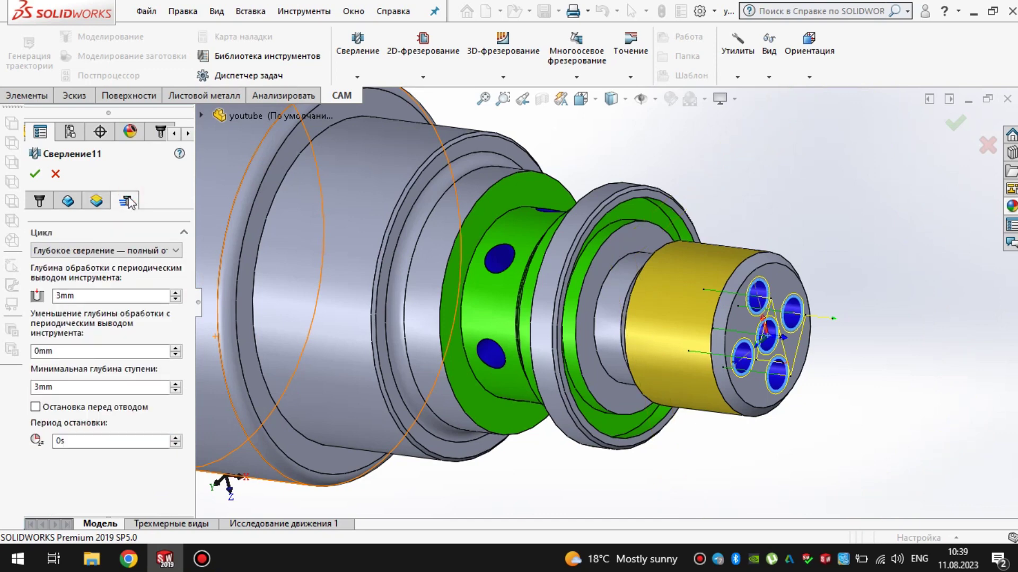
click(83, 251)
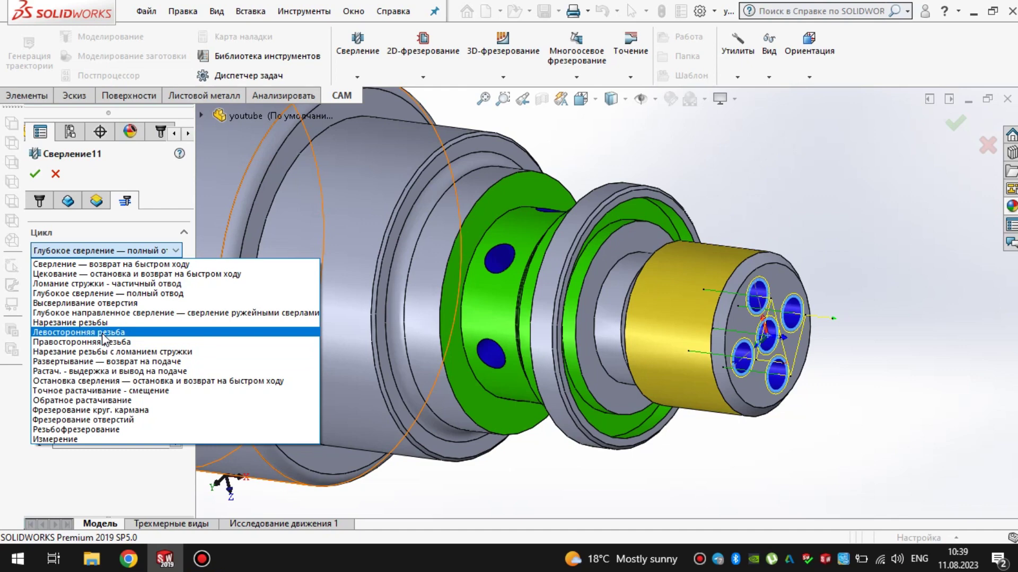
click(103, 348)
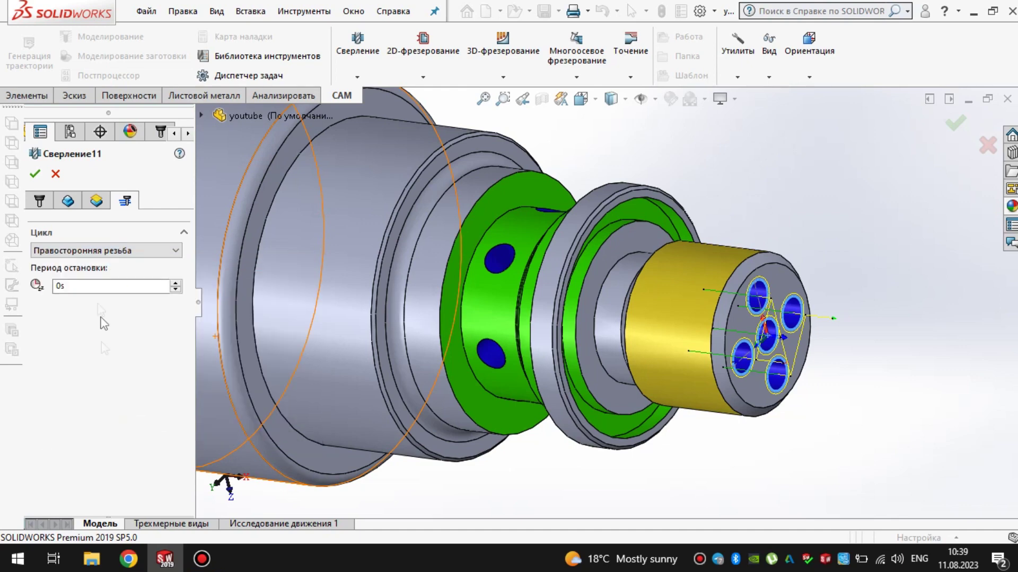
click(35, 174)
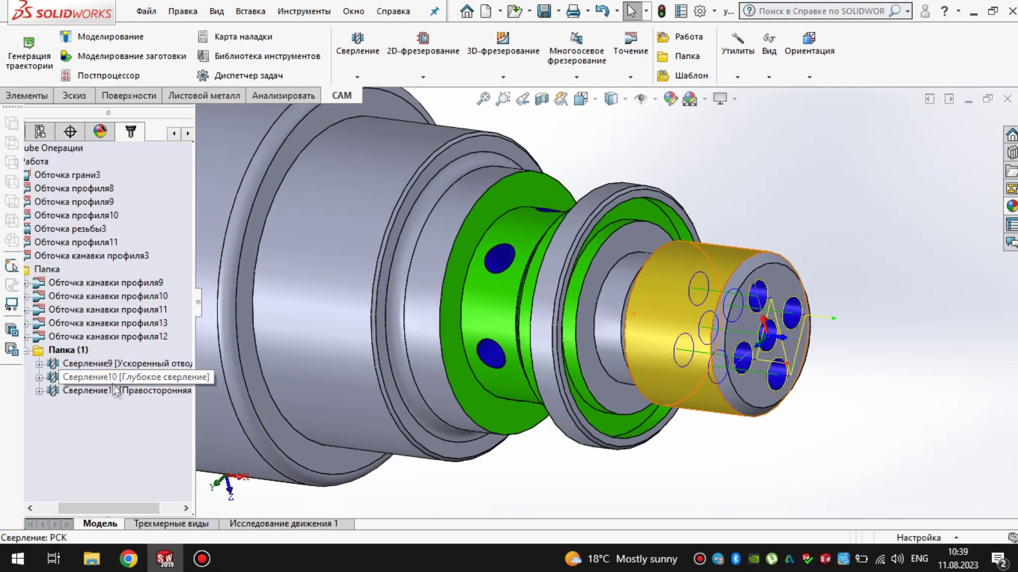
Step: Start a 2D chamfer operation (2D-фаска) with a new 12 mm, 45° chamfer mill that has a 2 mm tip diameter
scroll(759, 322, up, 1)
scroll(759, 321, down, 5)
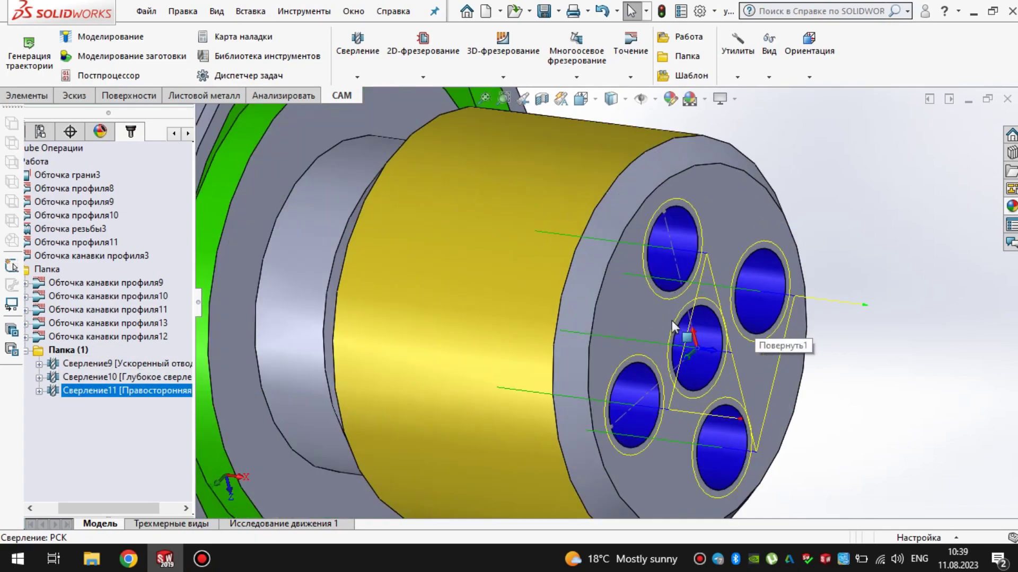
scroll(676, 329, up, 1)
middle_drag(675, 345, 637, 344)
scroll(621, 318, down, 5)
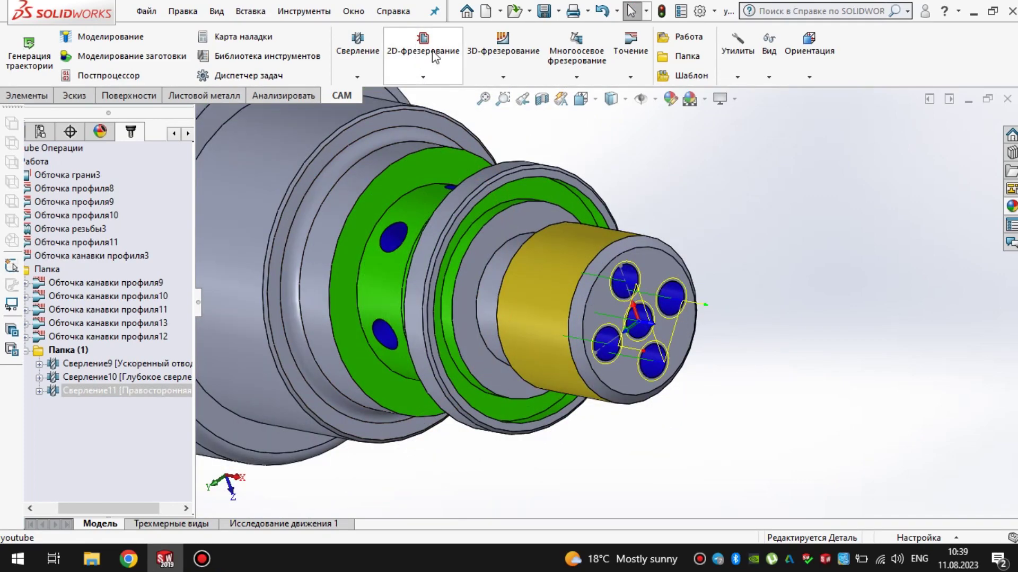
click(431, 47)
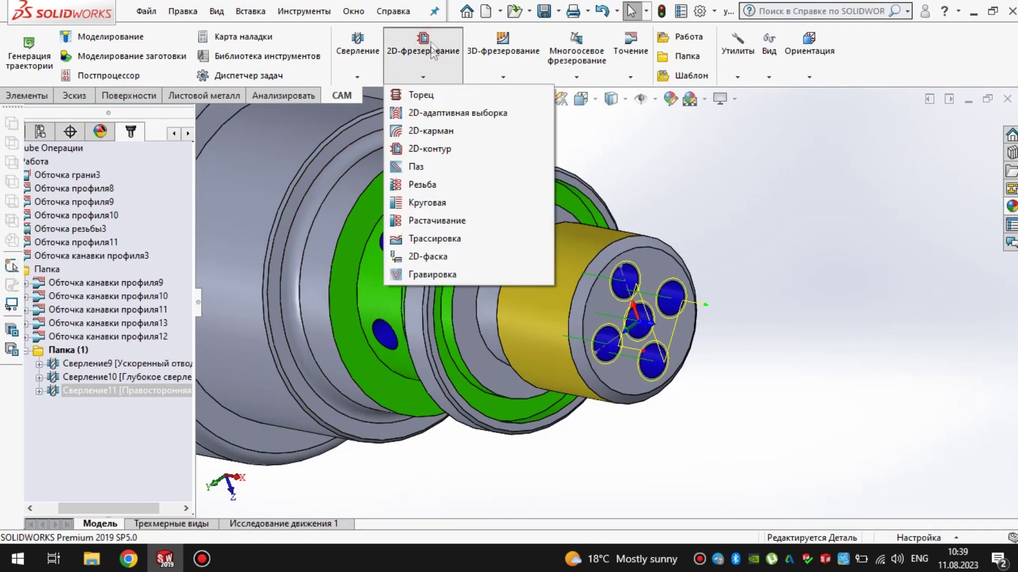
click(445, 257)
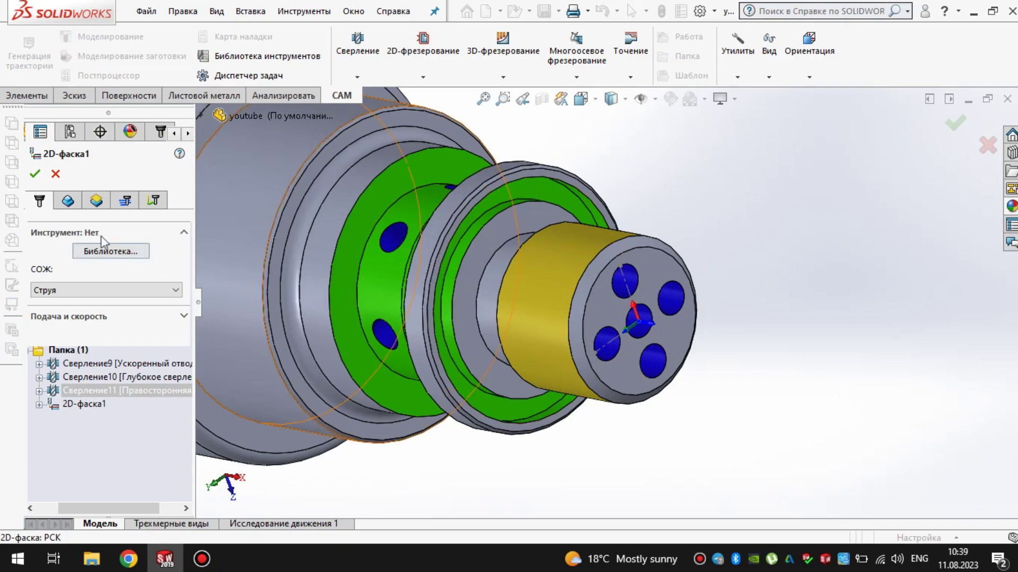
click(102, 252)
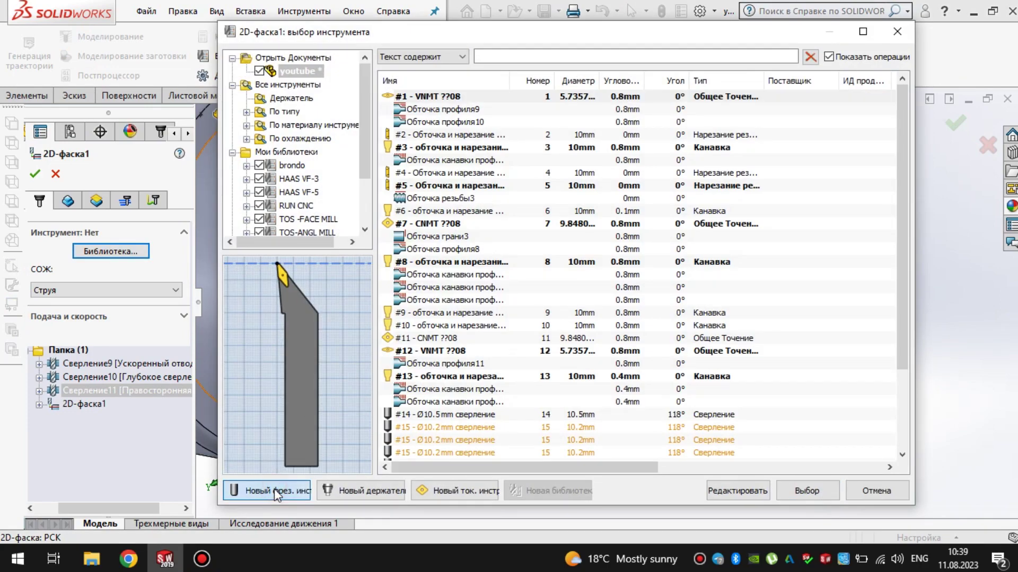
click(275, 489)
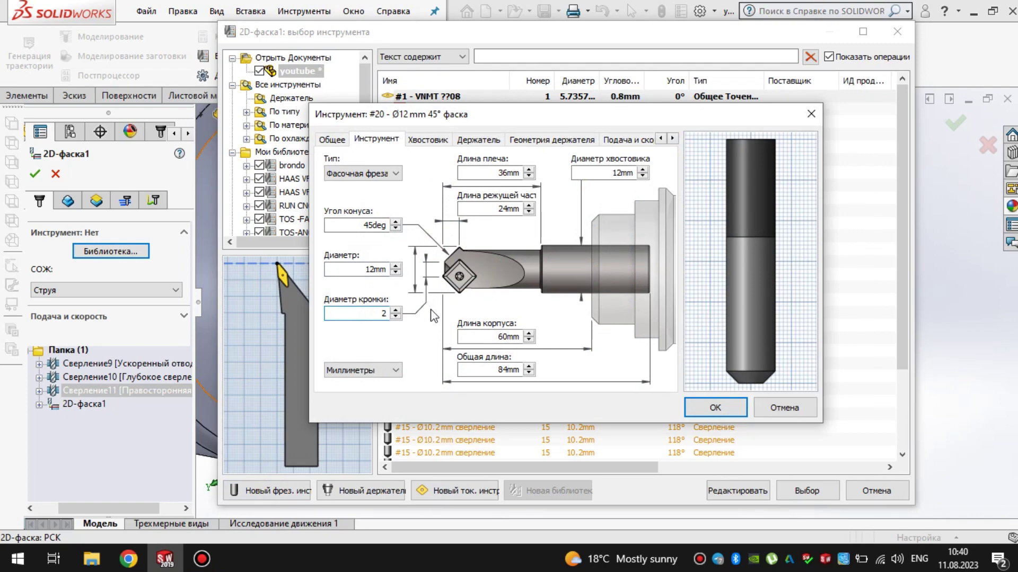
click(715, 407)
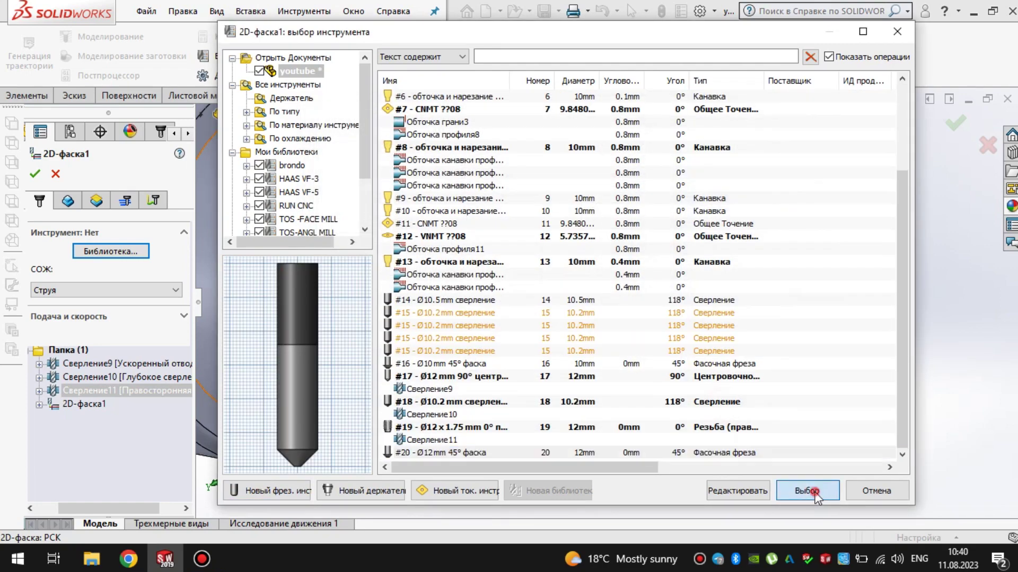
click(809, 493)
Step: Select the rim edges of all five end-face holes as the chamfer geometry
click(72, 204)
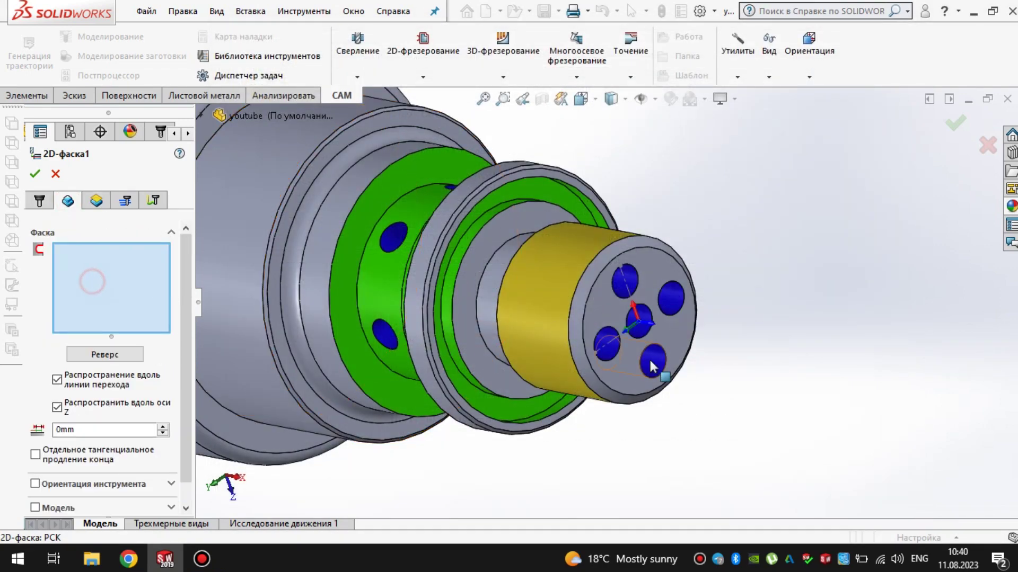
scroll(634, 351, down, 5)
click(704, 265)
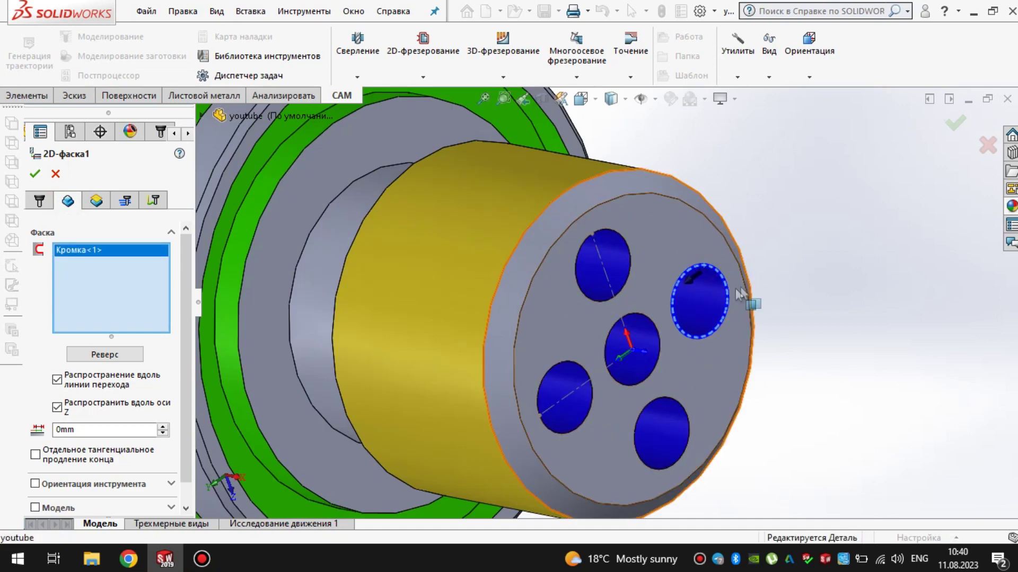
click(621, 236)
click(650, 320)
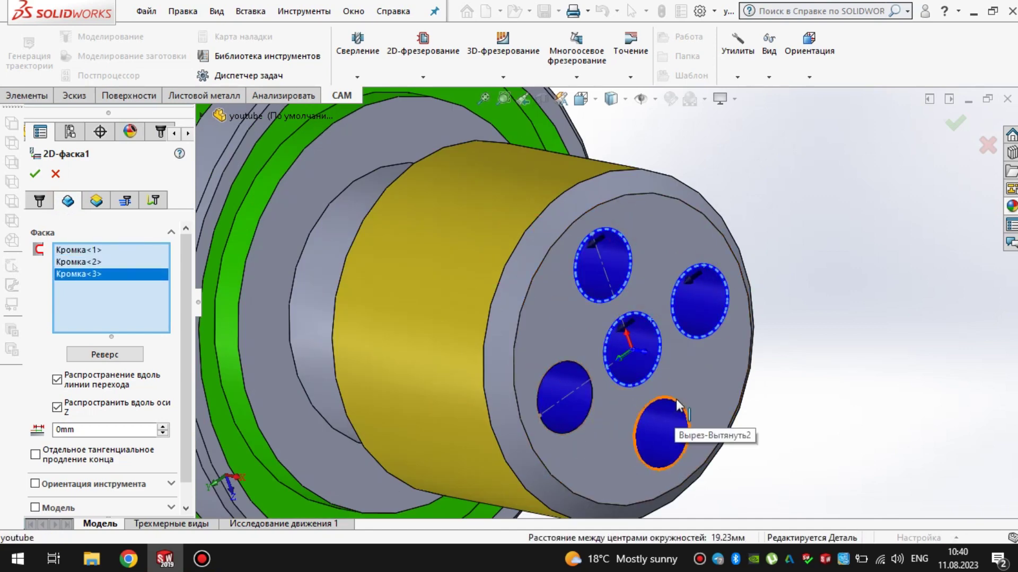
click(675, 399)
click(577, 369)
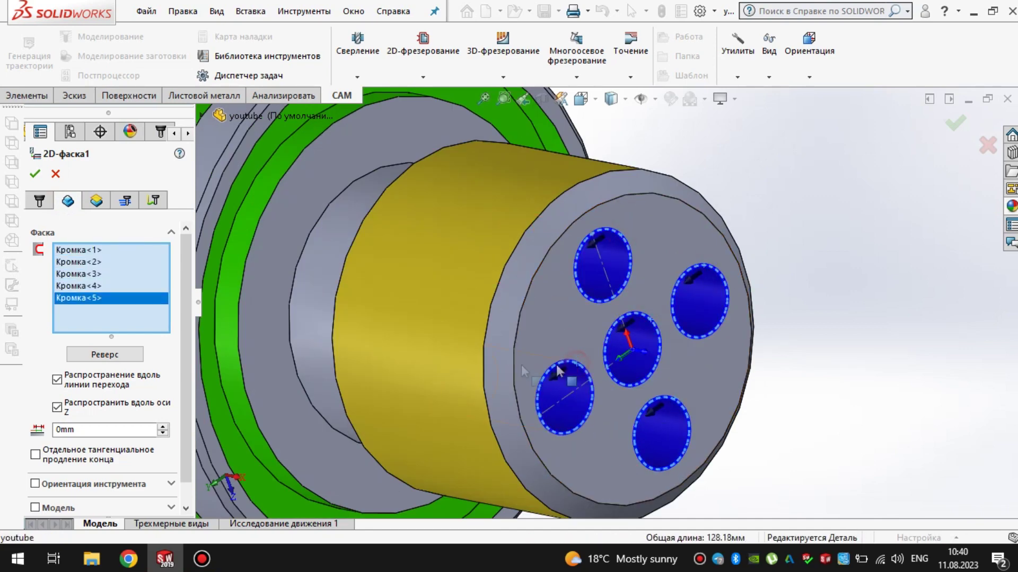
Step: Set the chamfer size to 1.25 mm in the pass settings and accept the 2D chamfer operation
click(125, 200)
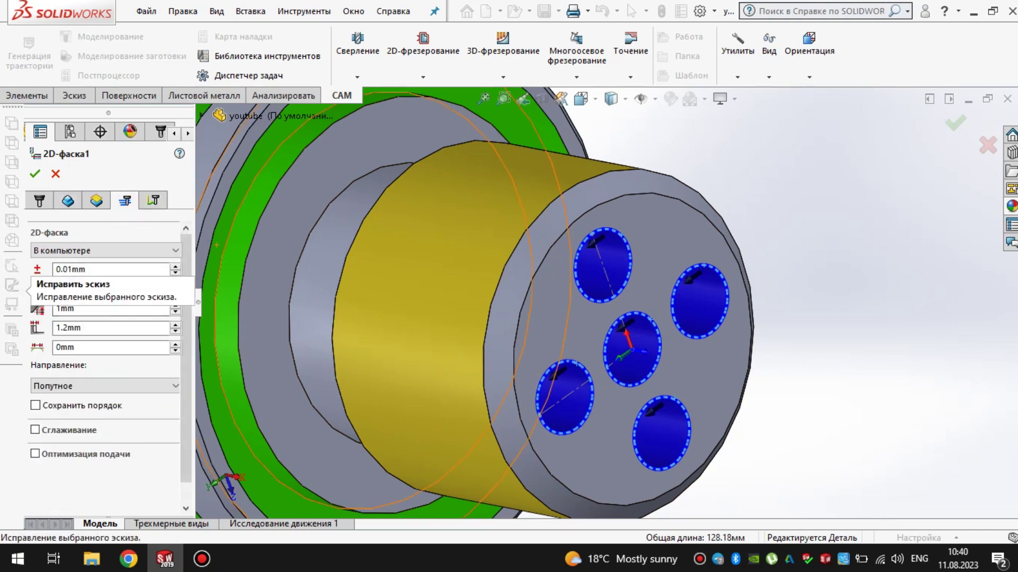
text(1.25)
click(35, 175)
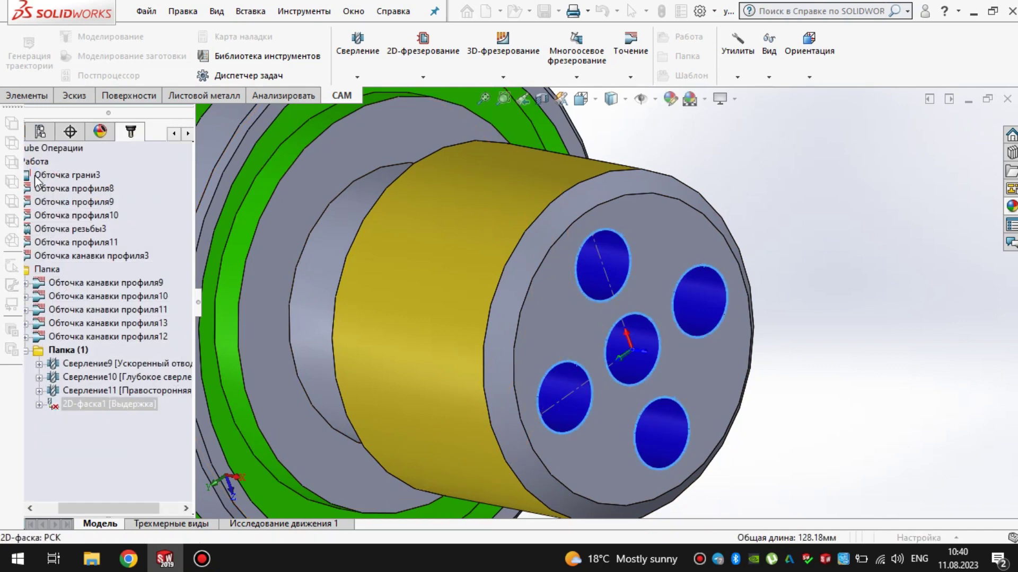
Step: Move the 2D chamfer operation ahead of the right-hand tapping operation in the folder and show the tapping toolpath
scroll(536, 284, down, 1)
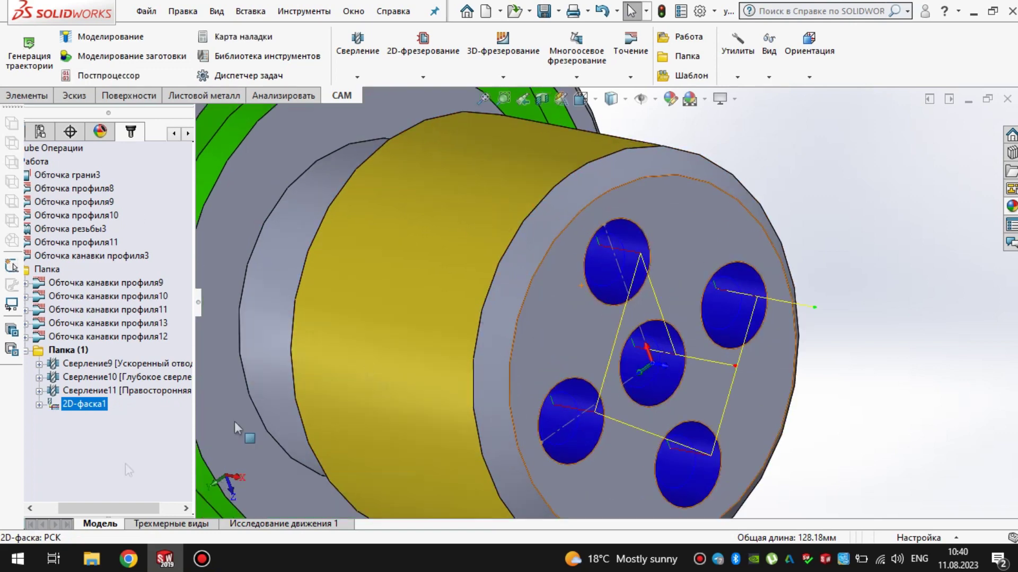
drag(95, 404, 129, 386)
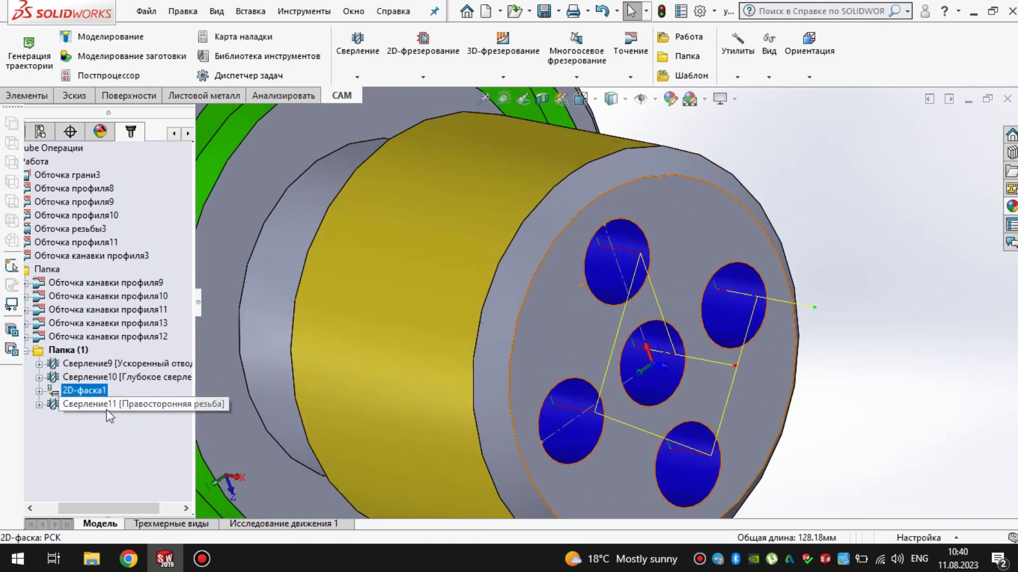
click(89, 405)
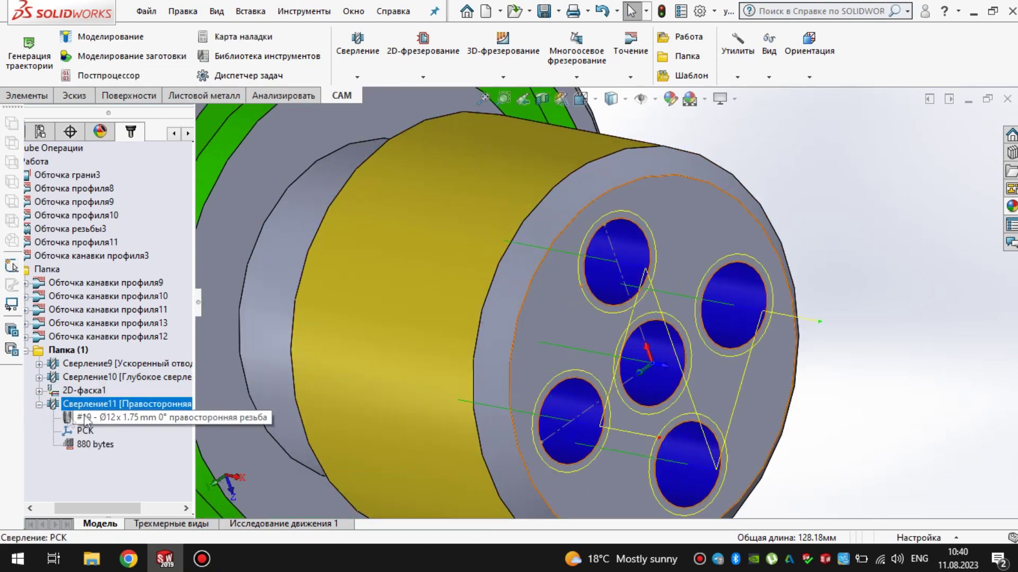
Step: Run a stock simulation of the four end-face hole operations, raising the playback speed until all of them have played
drag(135, 464, 90, 367)
click(125, 56)
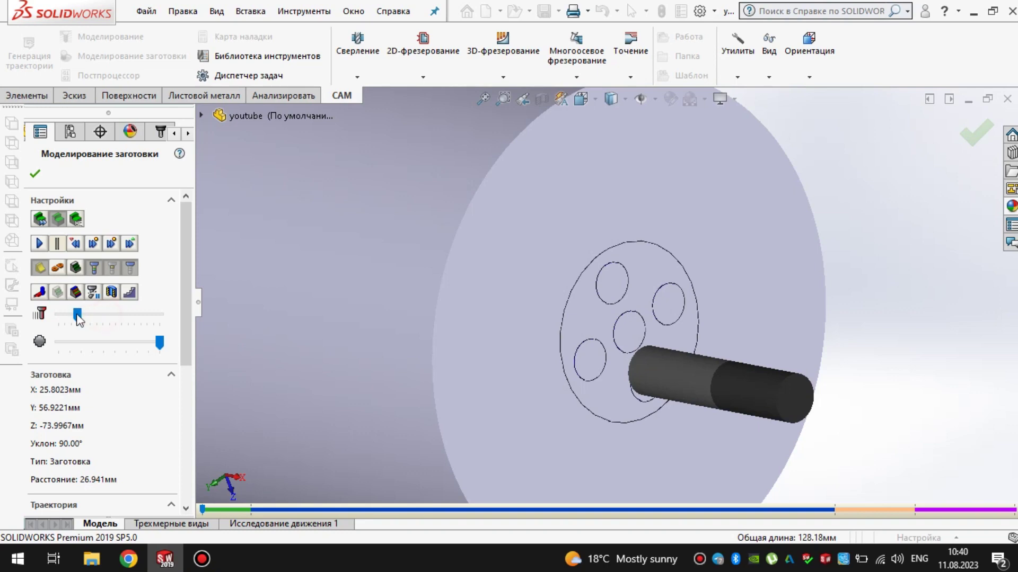
click(40, 244)
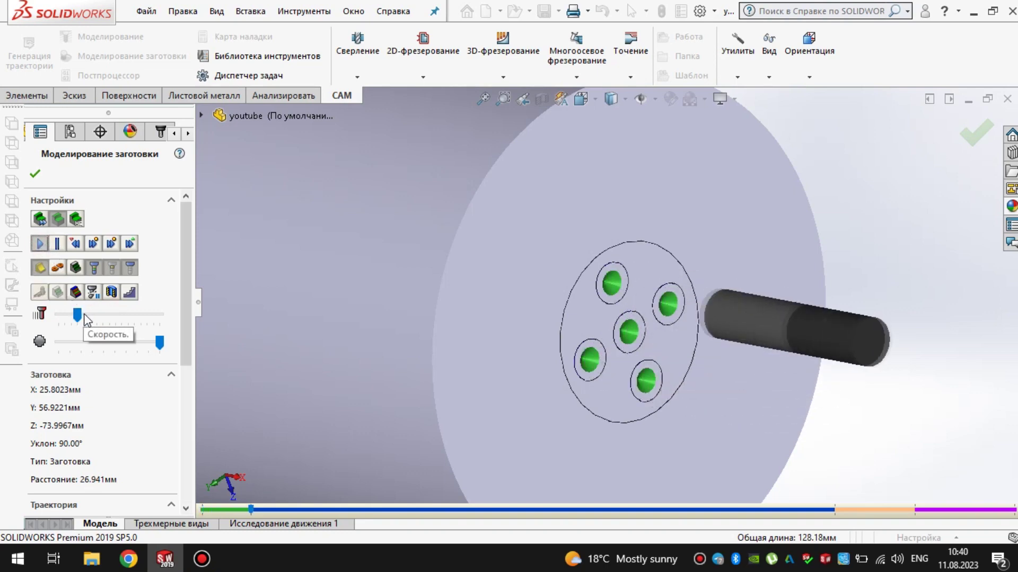
click(87, 316)
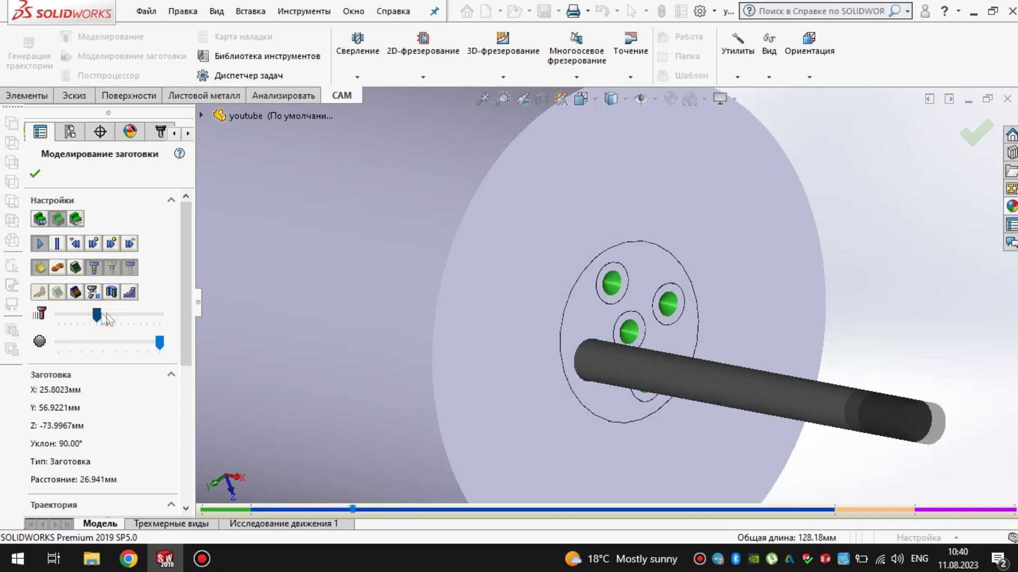
click(113, 316)
click(114, 316)
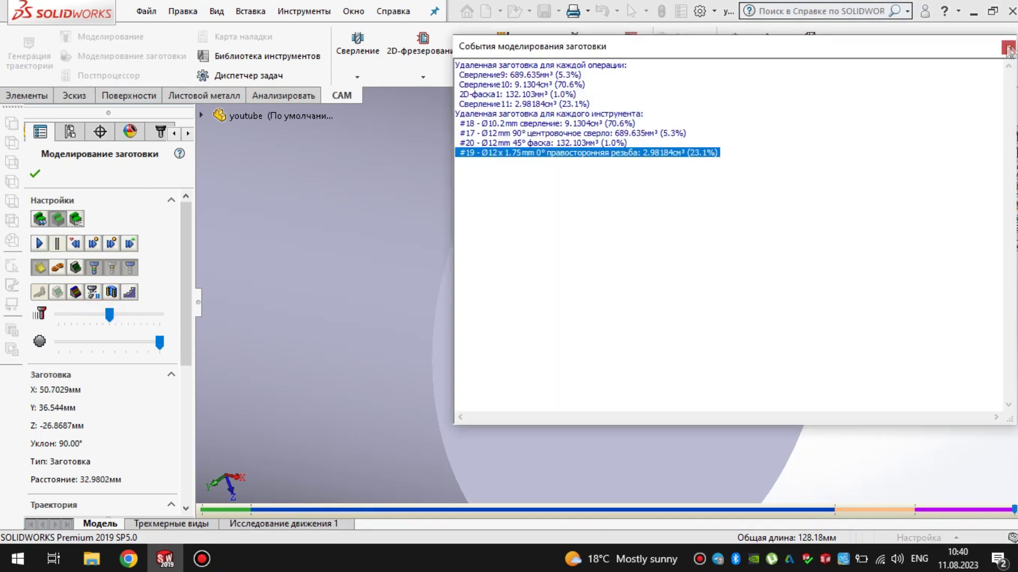
Step: Dismiss the simulation event report, hide the part geometry, inspect the machined holes in the stock, and close the simulation
click(1003, 47)
click(40, 267)
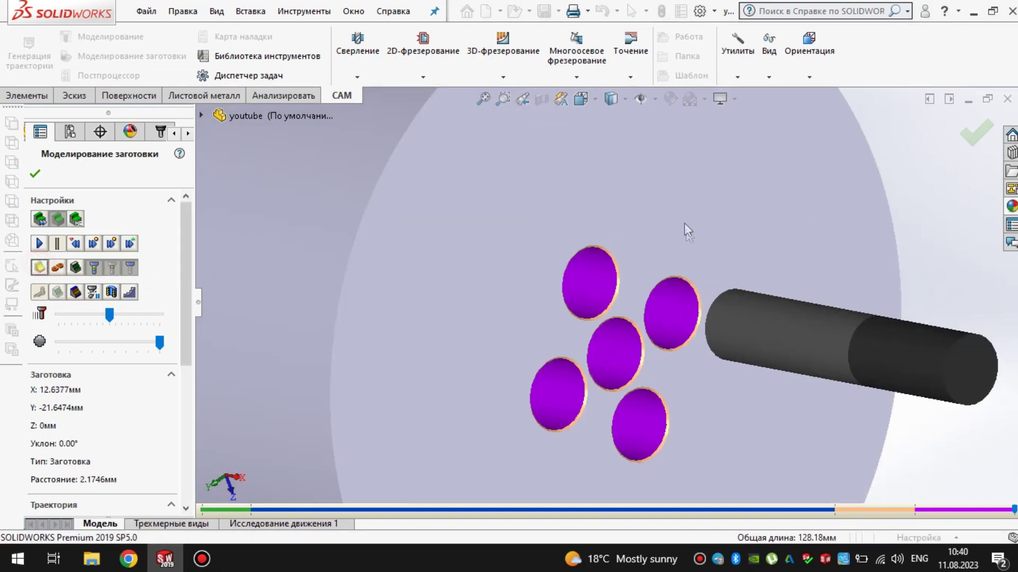
scroll(599, 267, down, 7)
scroll(610, 269, up, 8)
middle_drag(613, 303, 604, 317)
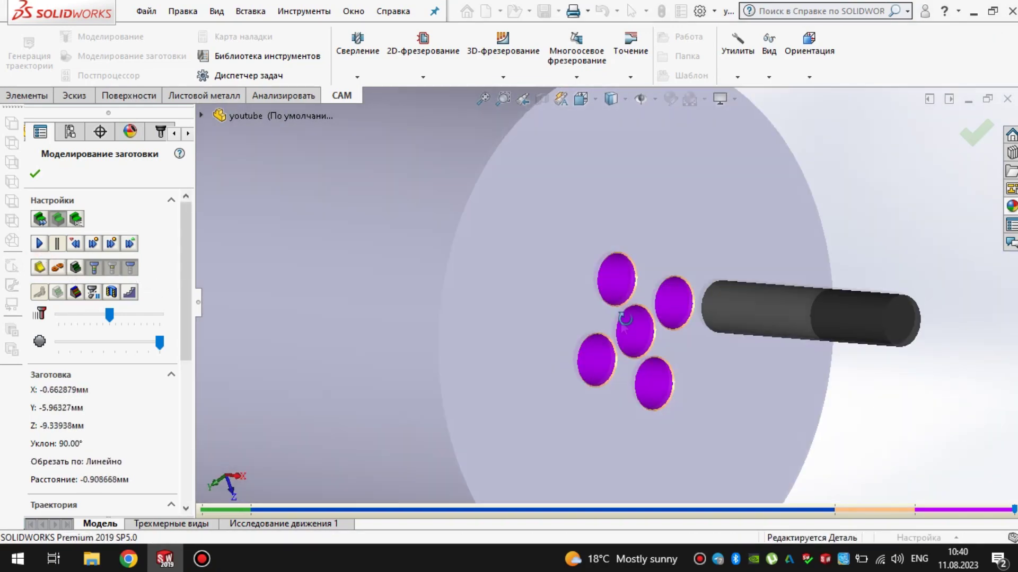
click(35, 174)
scroll(596, 339, up, 3)
scroll(522, 290, down, 1)
click(742, 257)
middle_drag(620, 261, 681, 263)
click(123, 466)
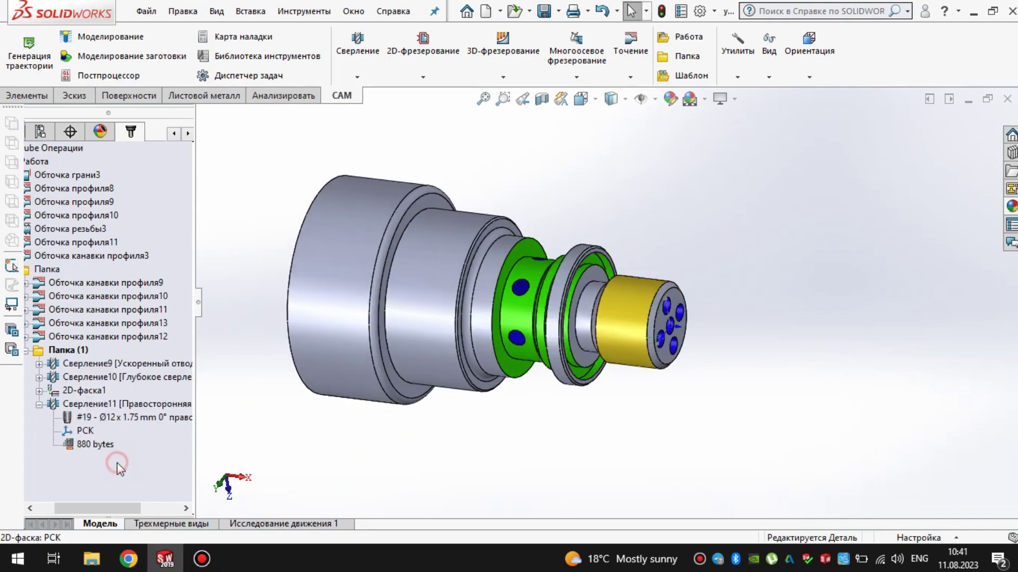
scroll(455, 318, down, 4)
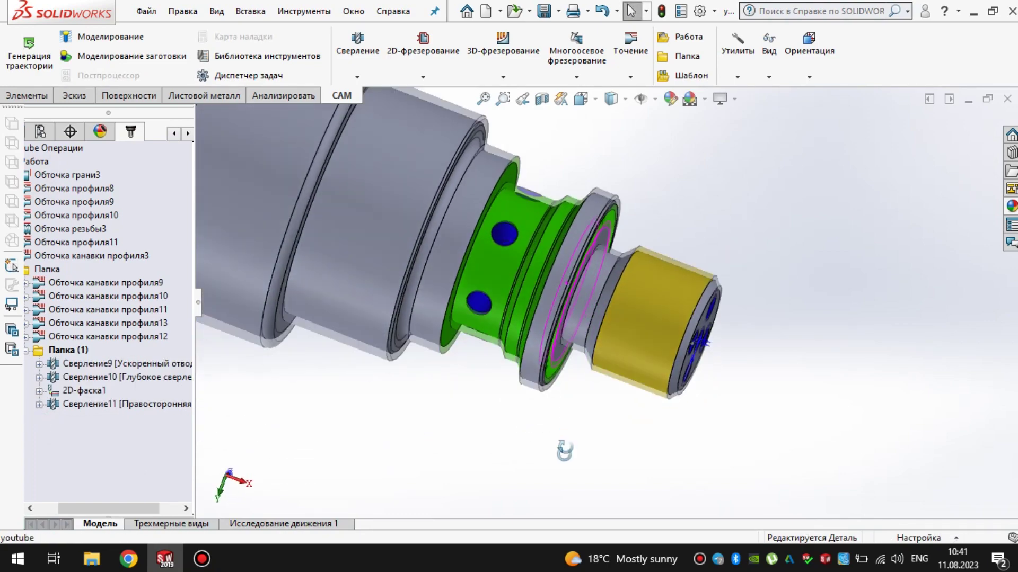
Step: Start a new drilling operation using tool #18, the Ø10.2 mm drill from the tool library
click(357, 77)
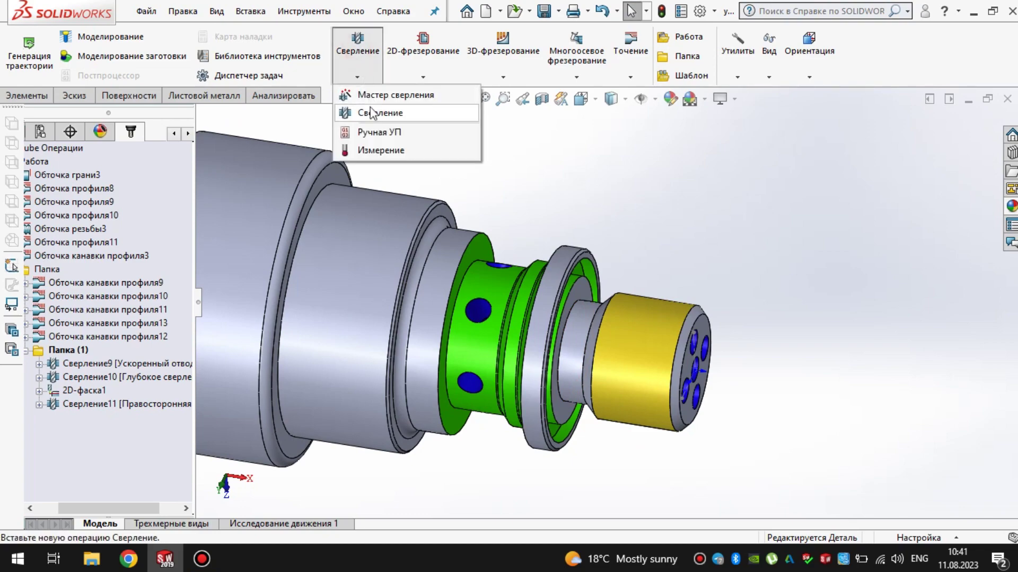
click(372, 111)
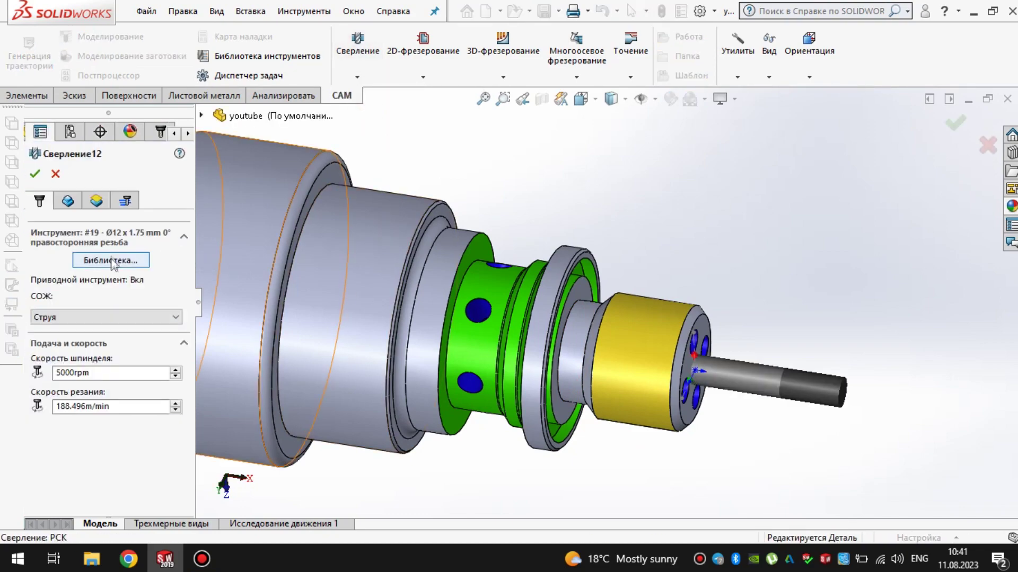
click(110, 260)
click(448, 428)
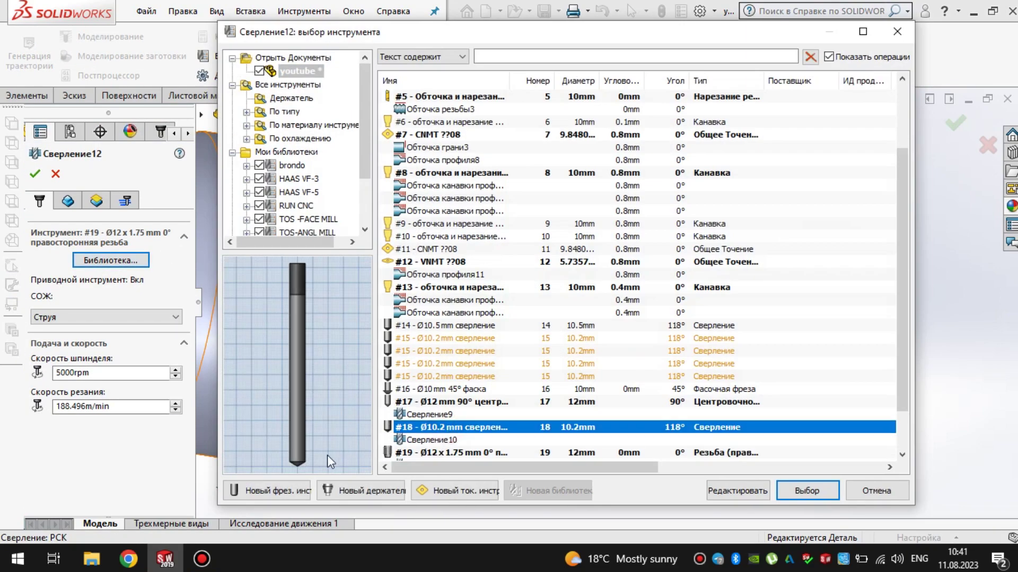
click(806, 491)
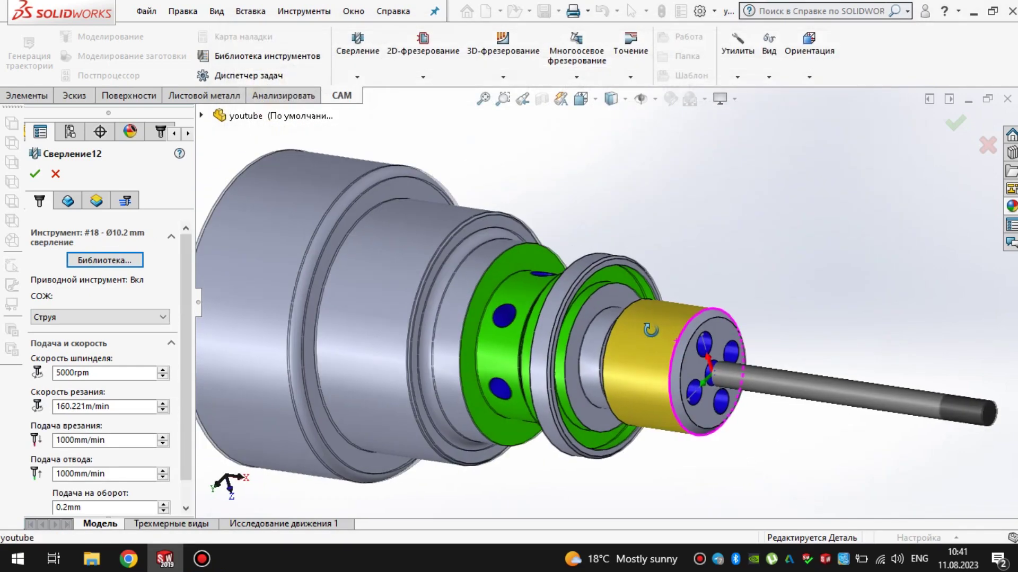
Step: Enable tool orientation for the drilling operation using the Z and Y axes, aligning Z with sketch line Линия3@Эскиз6
click(68, 201)
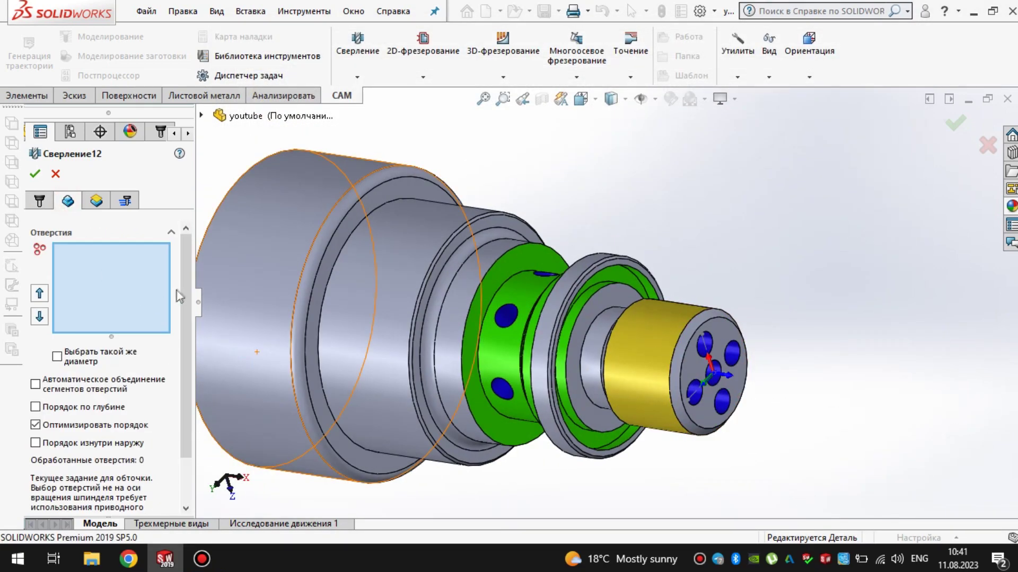
drag(184, 292, 186, 346)
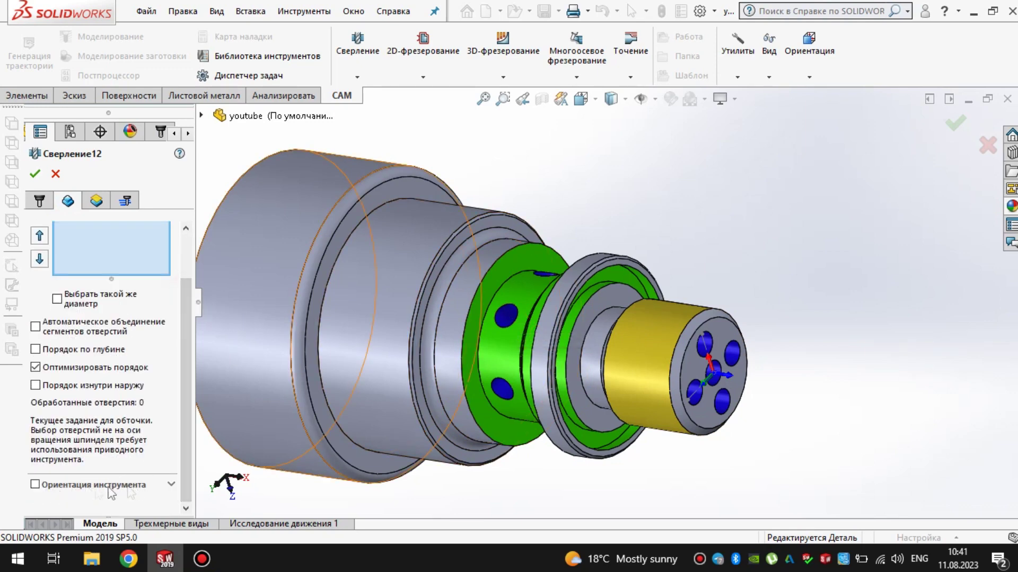
click(35, 485)
drag(185, 424, 185, 466)
click(118, 364)
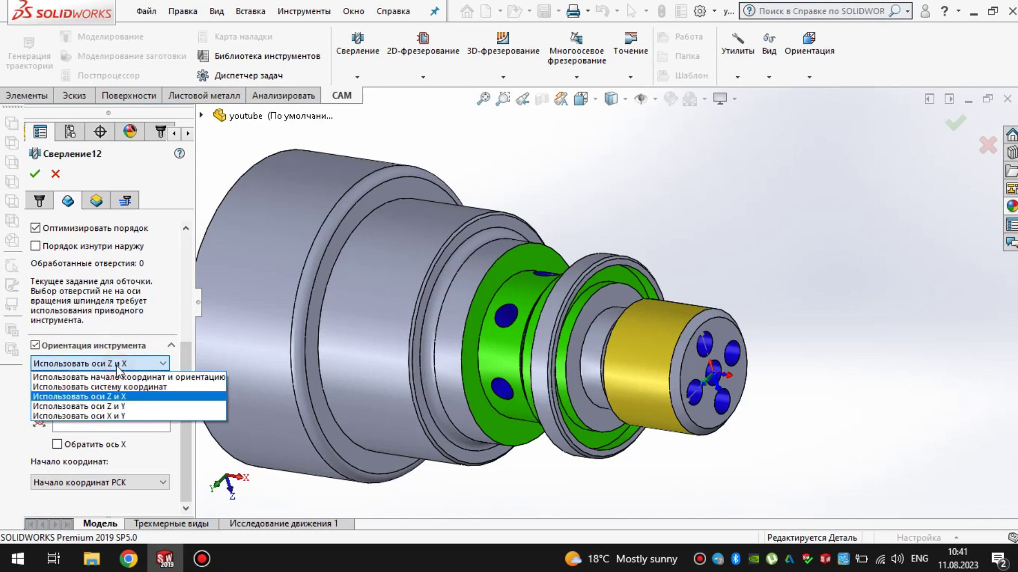
click(119, 406)
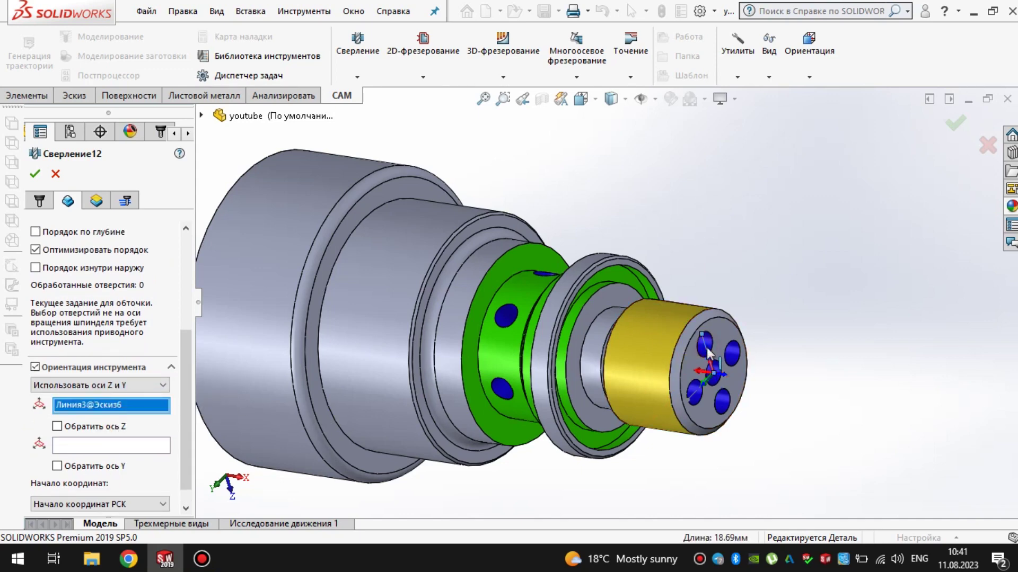
click(71, 446)
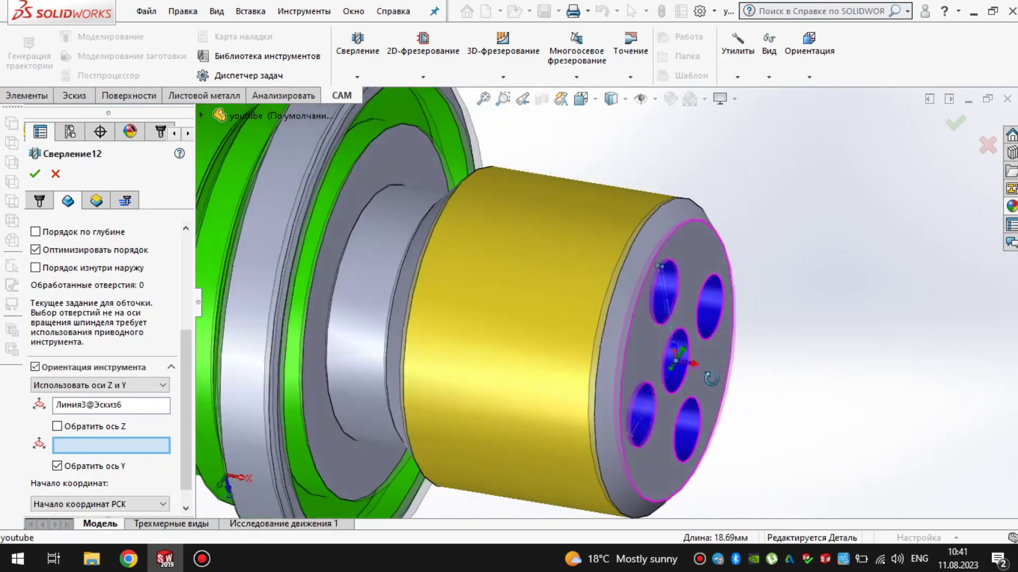
Step: Change the tool orientation's Z axis to sketch line Линия5@Эскиз6 and toggle the Y axis flip
drag(185, 352, 193, 243)
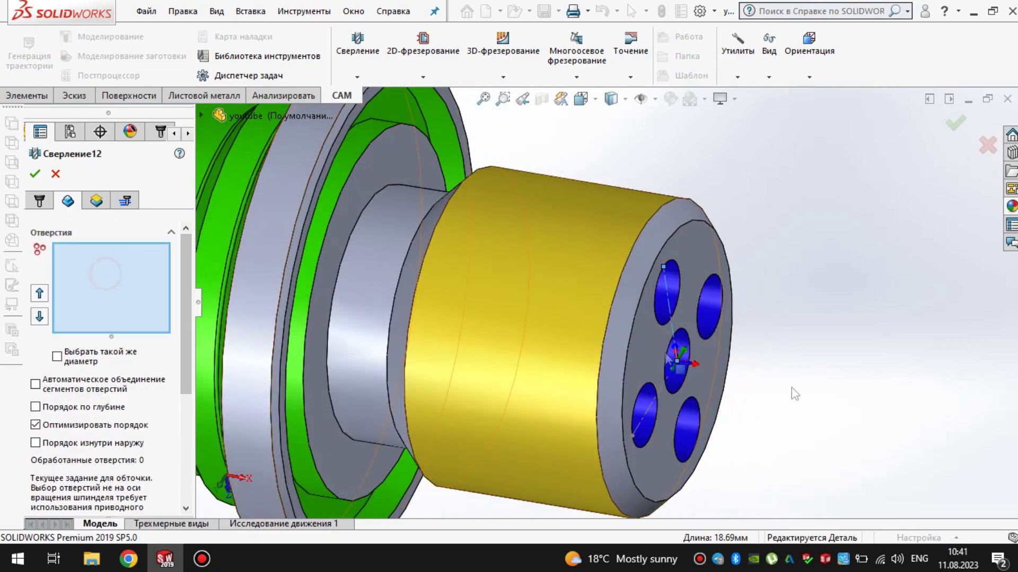
middle_drag(491, 278, 410, 229)
scroll(174, 297, down, 5)
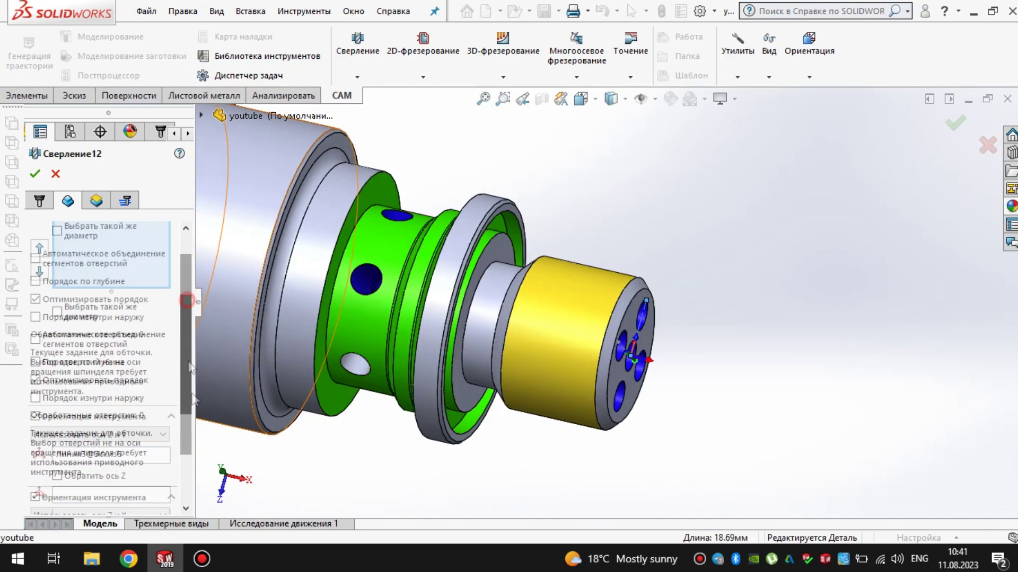
click(111, 383)
scroll(578, 365, down, 3)
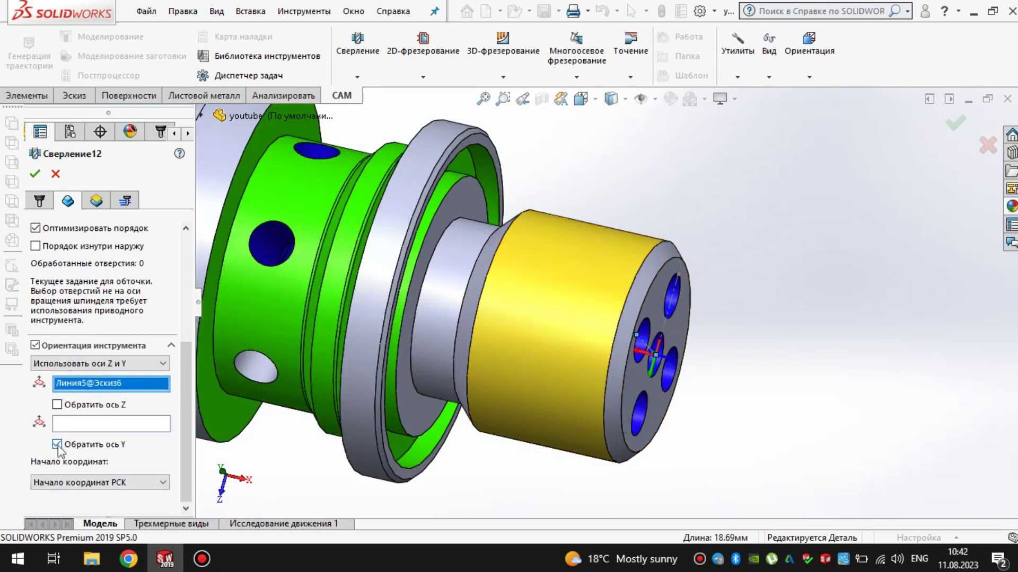
Step: Choose the radial hole in the green grooved section as the hole to drill
scroll(184, 368, up, 5)
click(109, 280)
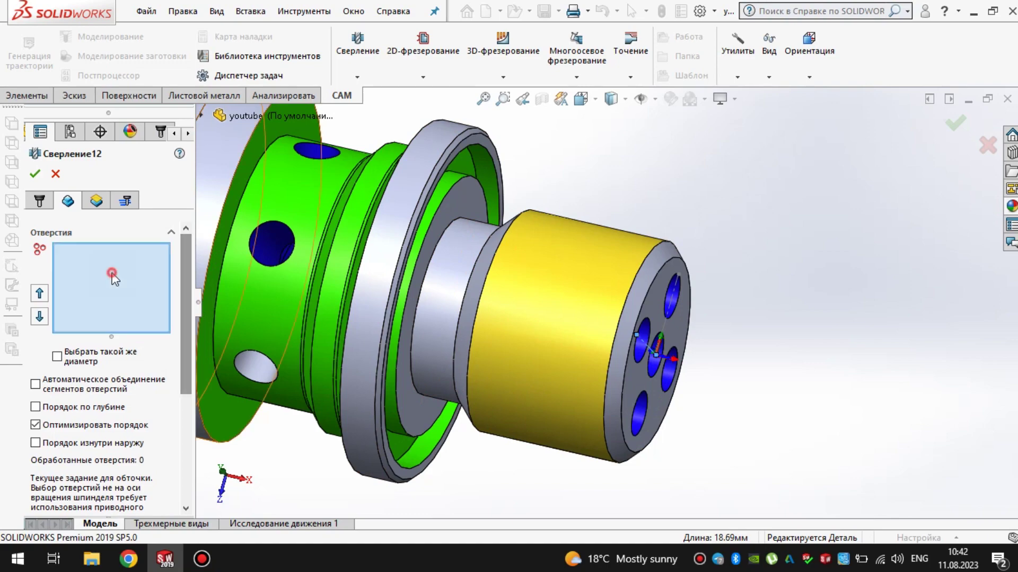
click(272, 244)
middle_drag(511, 354, 274, 336)
Step: Set the drilling bottom height to a -7 mm offset from the hole bottom
click(96, 200)
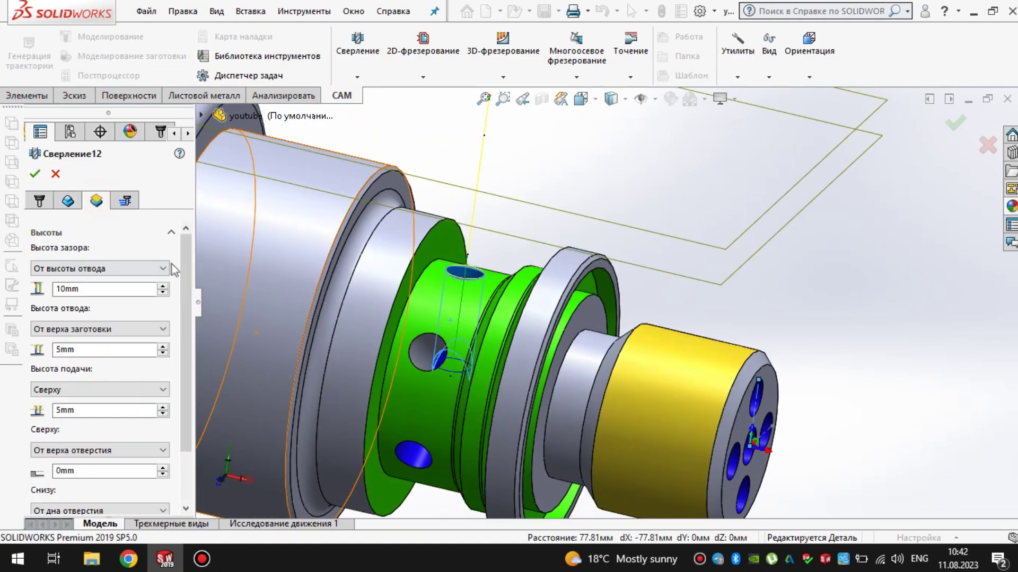
scroll(159, 371, down, 5)
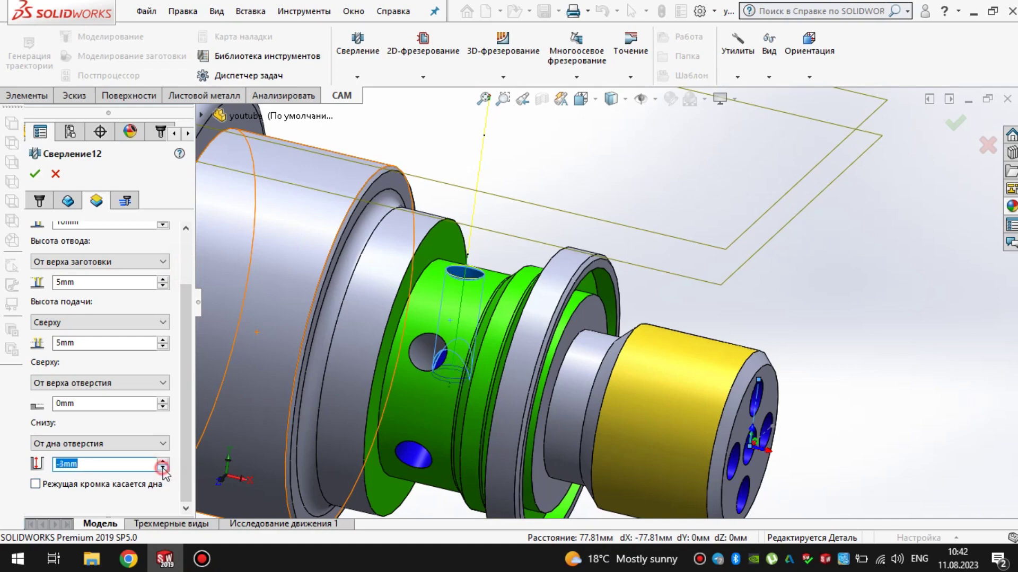
scroll(407, 431, up, 3)
middle_drag(407, 430, 593, 421)
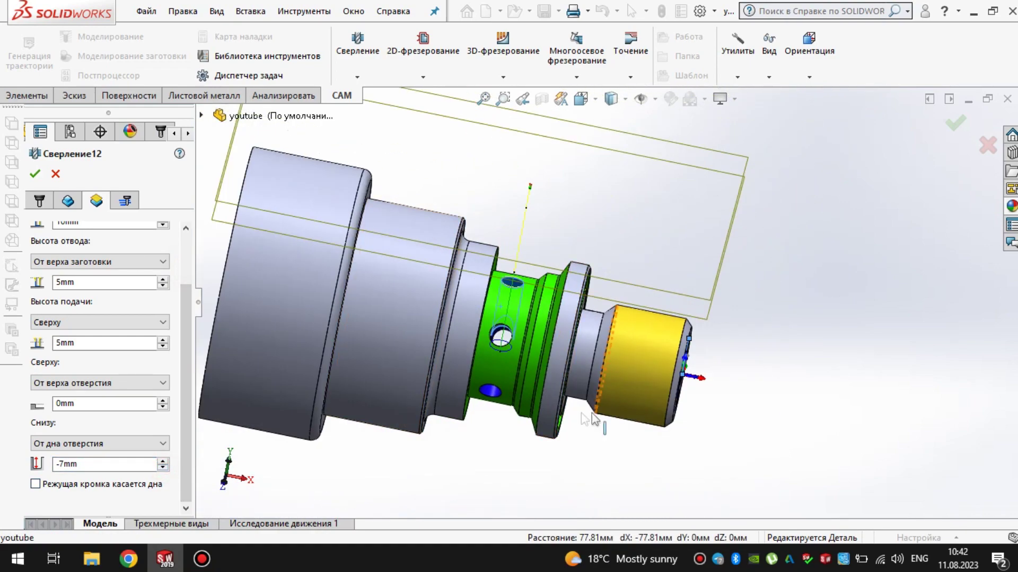
Step: Keep the drilling cycle with rapid retract and accept the radial drilling operation
click(125, 201)
click(97, 250)
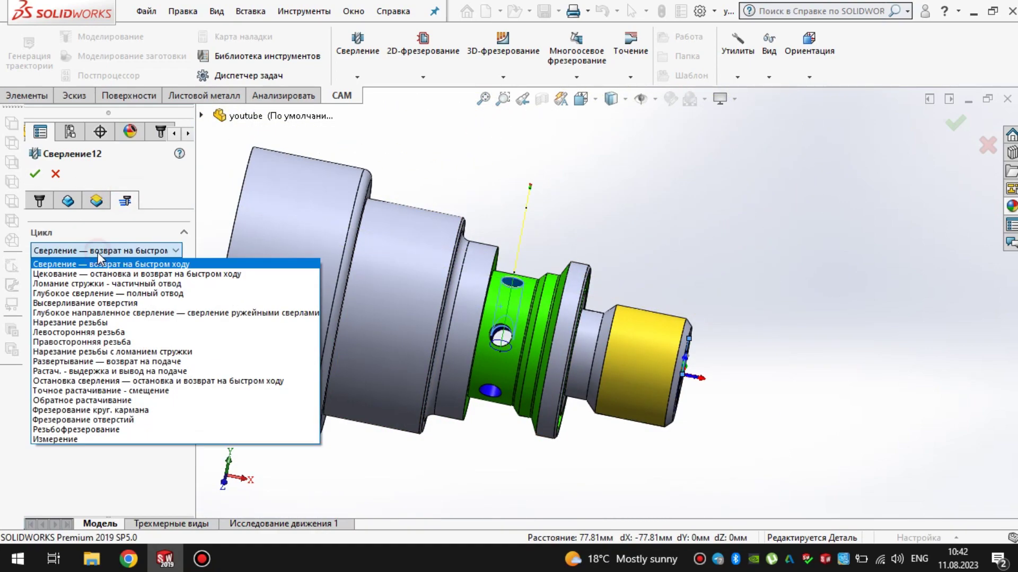
click(164, 263)
click(36, 176)
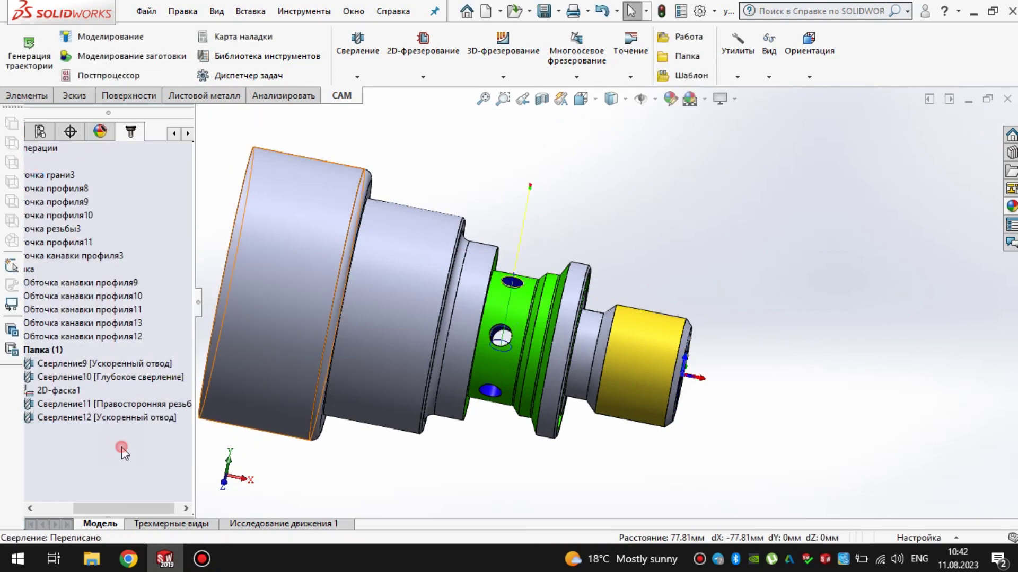
Step: Create an equally spaced circular pattern of the radial drilling operation about the green cylindrical face, with 6 instances over 360°
click(684, 75)
click(57, 219)
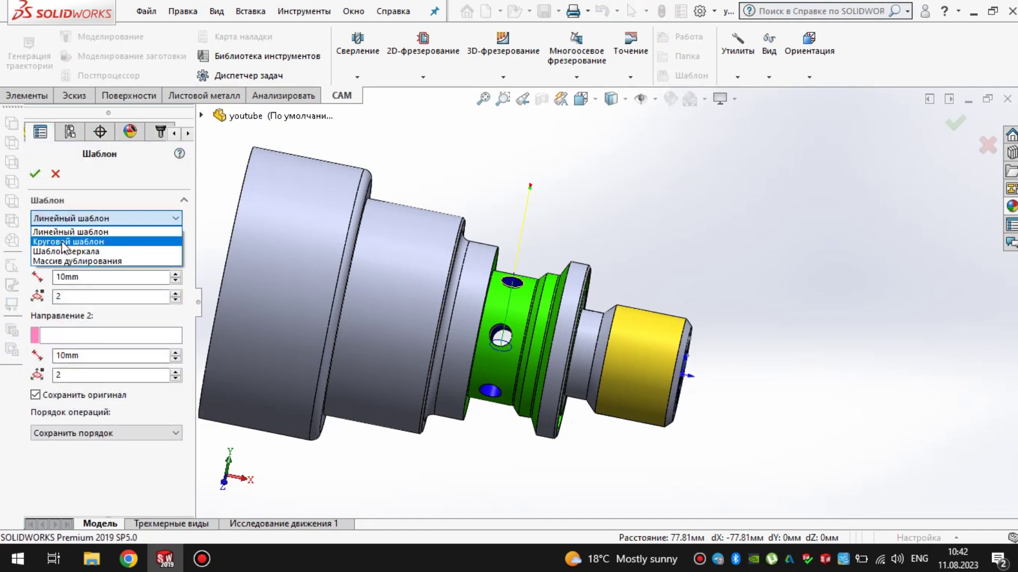
click(96, 244)
middle_drag(446, 306, 378, 299)
click(65, 237)
click(473, 351)
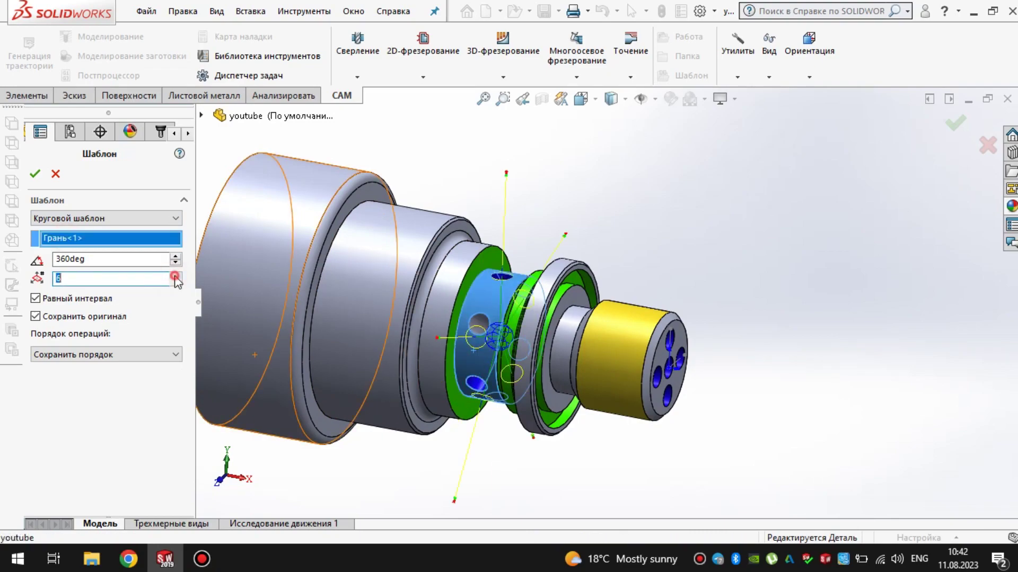
scroll(573, 283, down, 5)
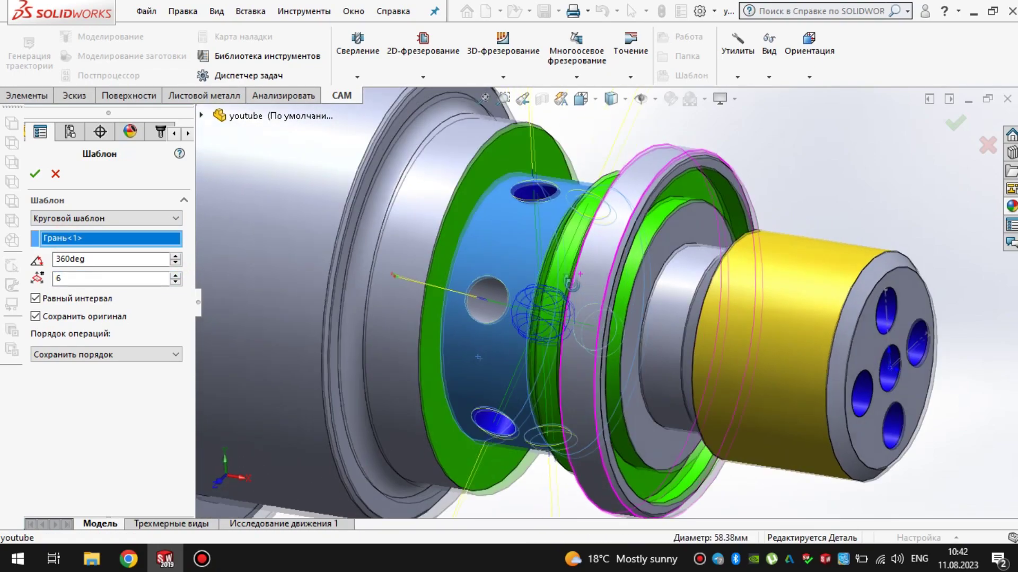
scroll(572, 283, up, 6)
middle_drag(570, 248, 541, 228)
click(35, 175)
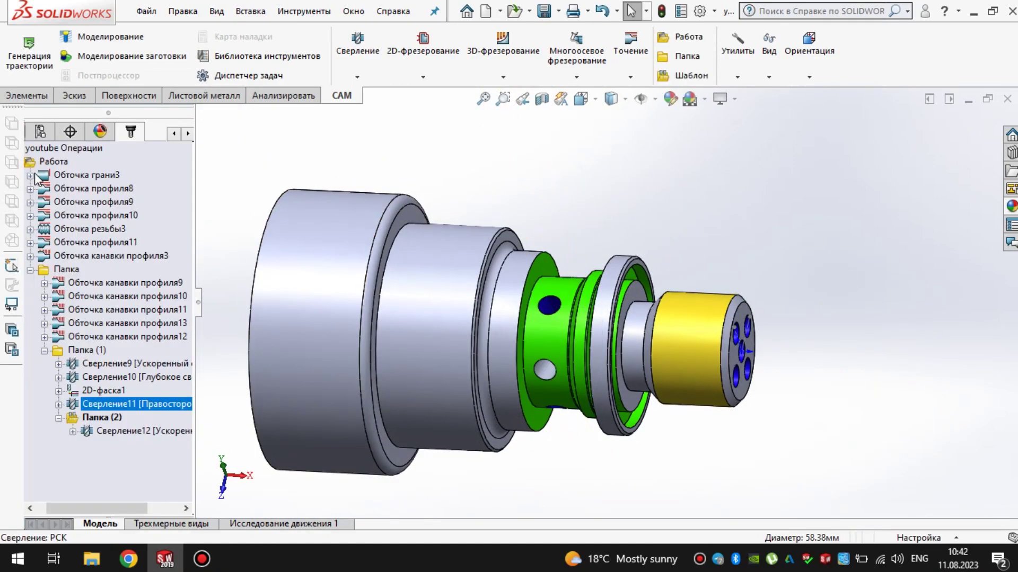
Step: Display the toolpath of the radial drilling operation and of its pattern folder around the shaft
click(114, 431)
click(102, 418)
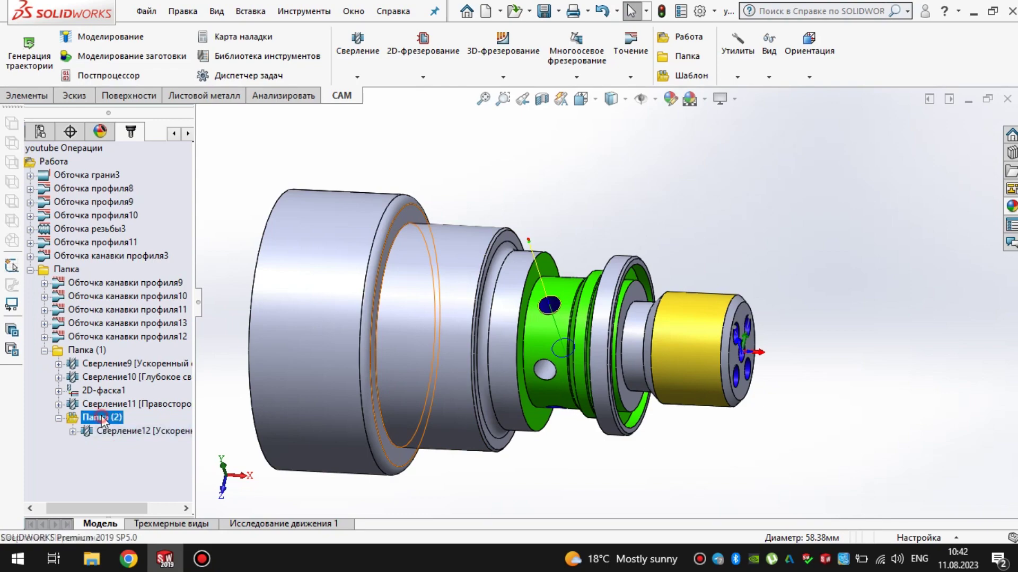
middle_drag(469, 331, 480, 297)
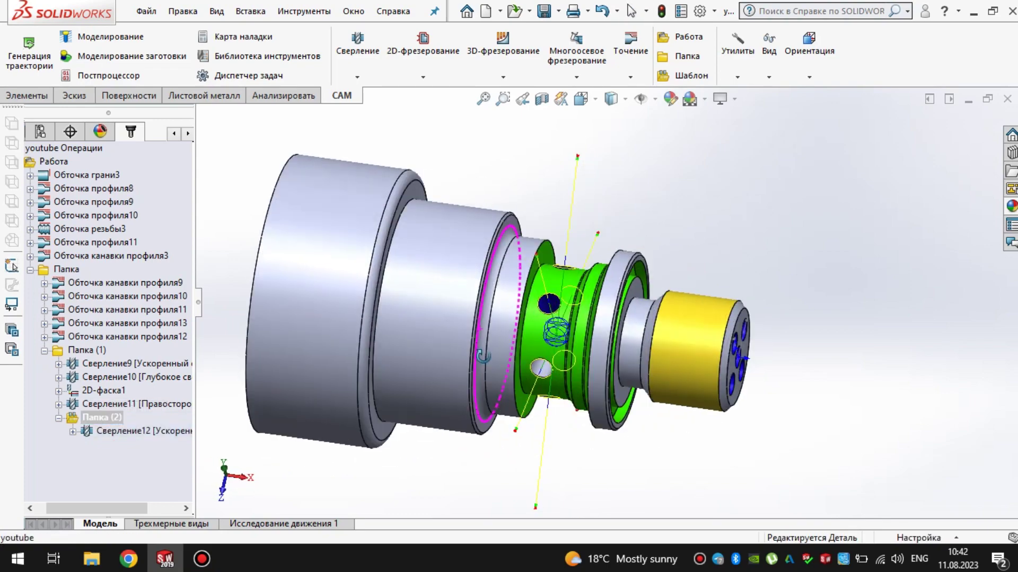
Step: Start a Trace milling operation in the pattern folder with tool #17, the Ø12 mm 90° centre drill
click(424, 56)
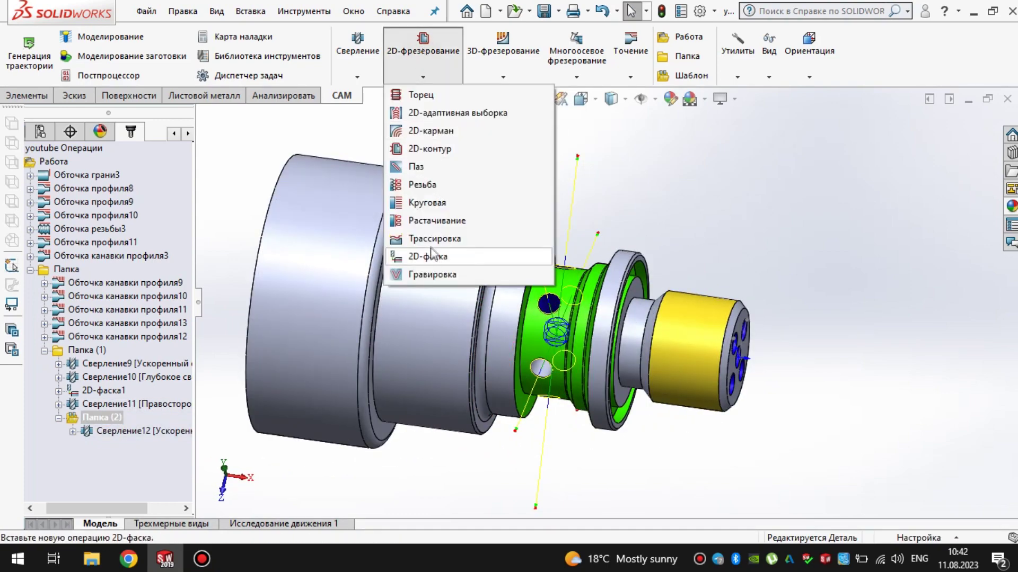
click(432, 236)
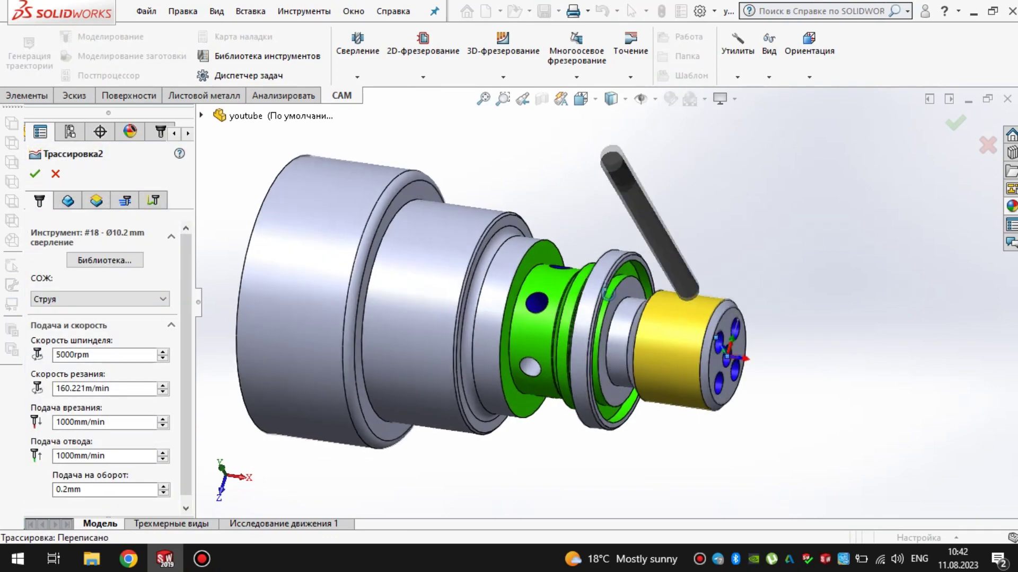
scroll(551, 286, down, 5)
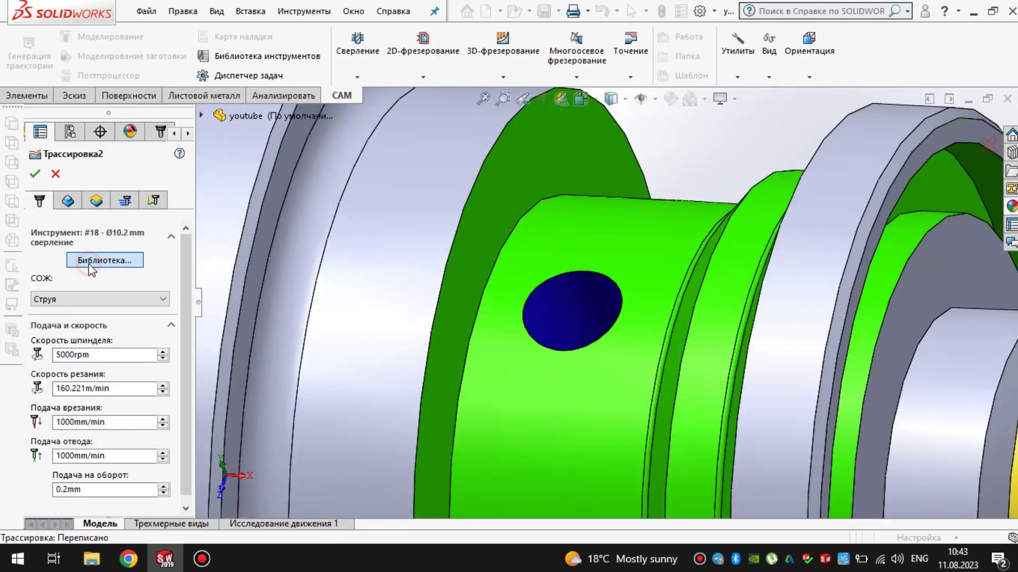
click(88, 263)
scroll(451, 428, down, 3)
click(444, 340)
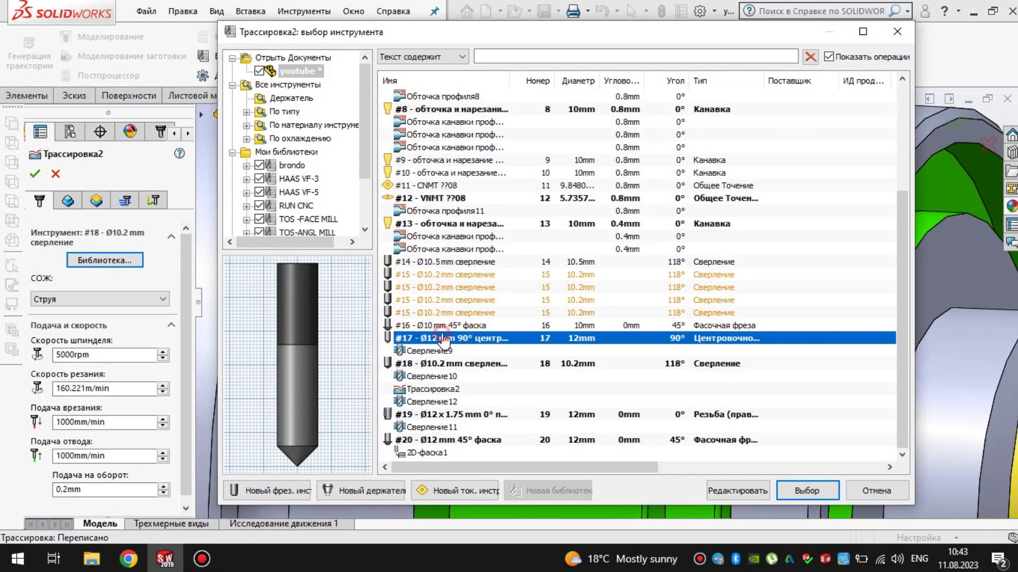
click(819, 493)
middle_drag(670, 323, 655, 191)
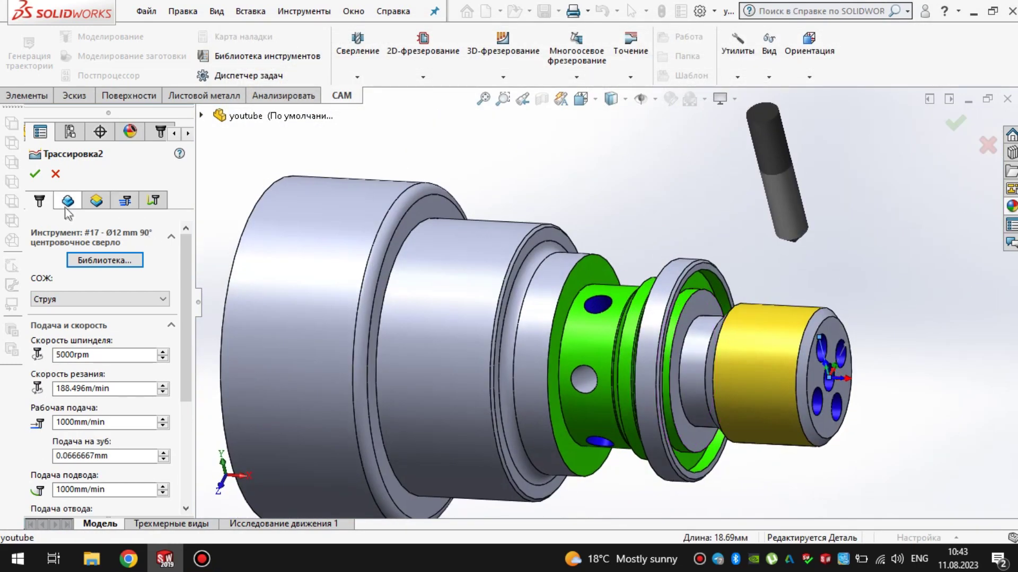
Step: Choose the outer edge of the radial hole in the green section as the trace contour
click(67, 200)
scroll(609, 311, down, 5)
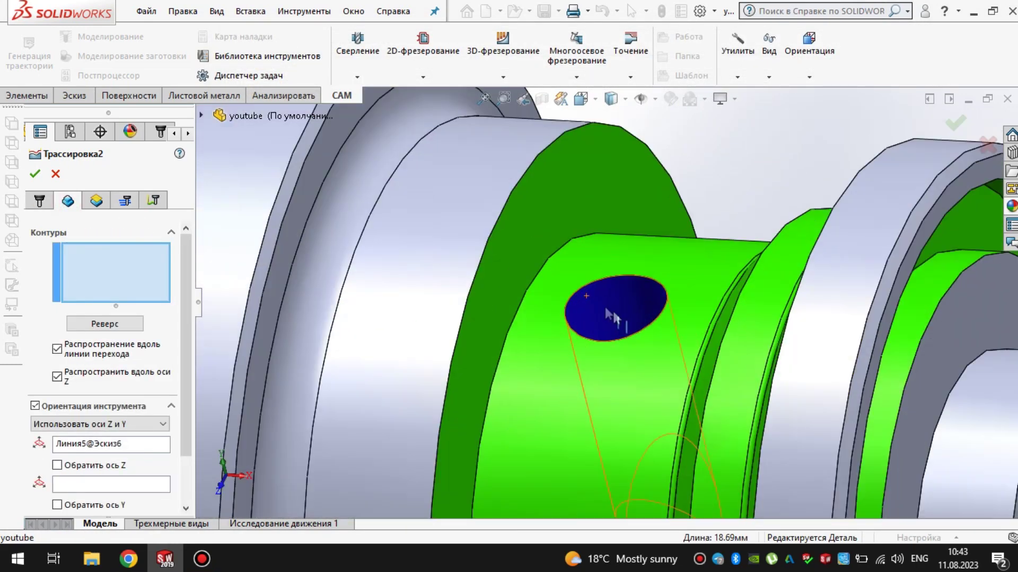
click(634, 279)
middle_drag(634, 275, 626, 341)
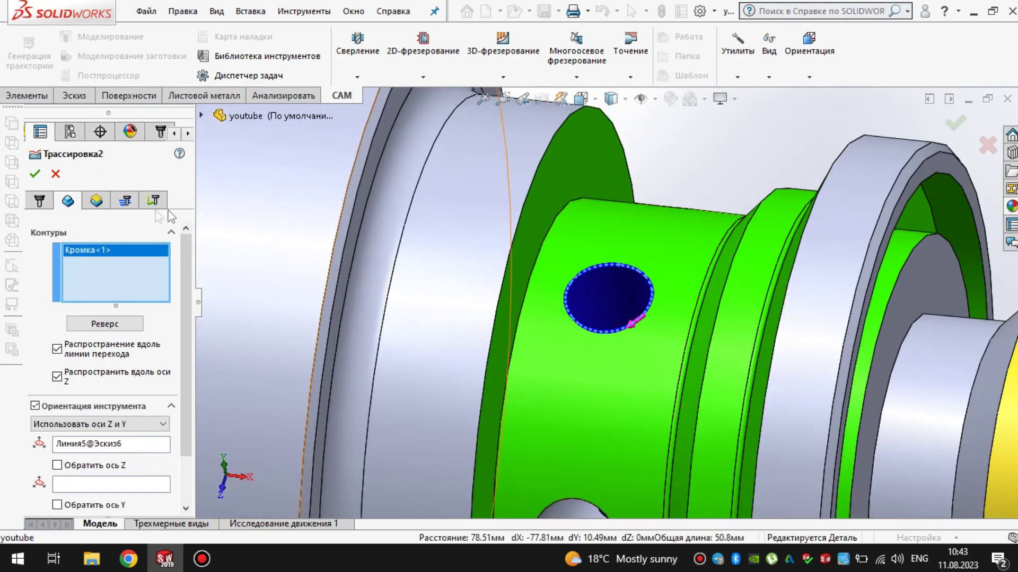
Step: Set the trace's compensation direction to right, with a 1 mm chamfer width, 1.5 mm tip offset and 1 mm clearance
click(127, 203)
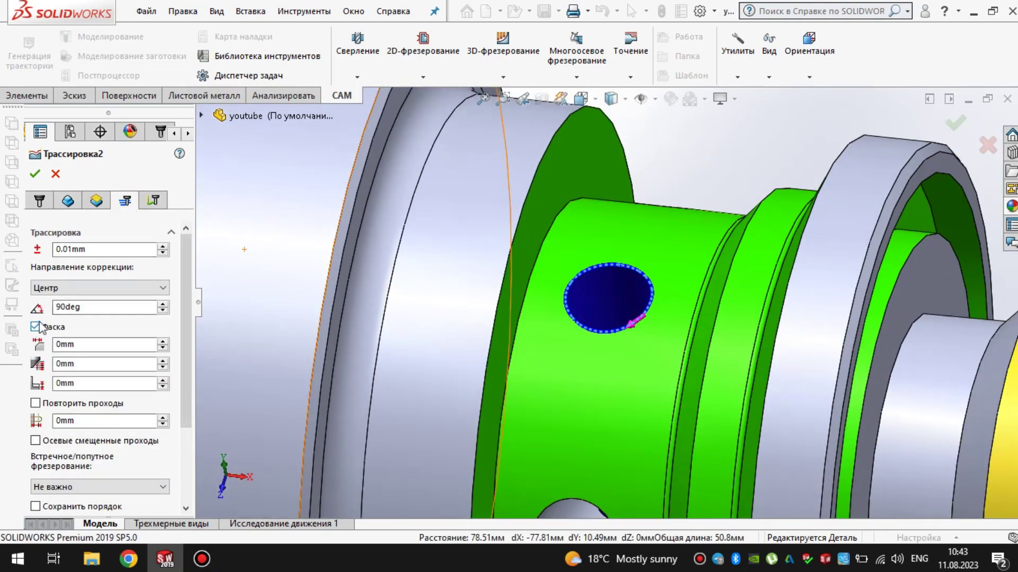
click(69, 289)
click(59, 321)
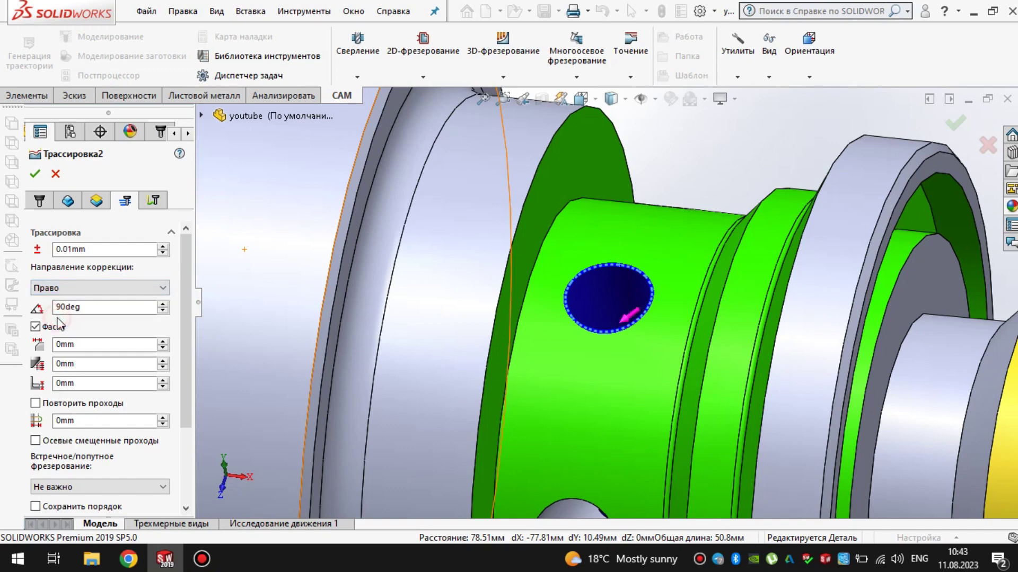
click(74, 289)
click(65, 305)
click(78, 288)
click(65, 320)
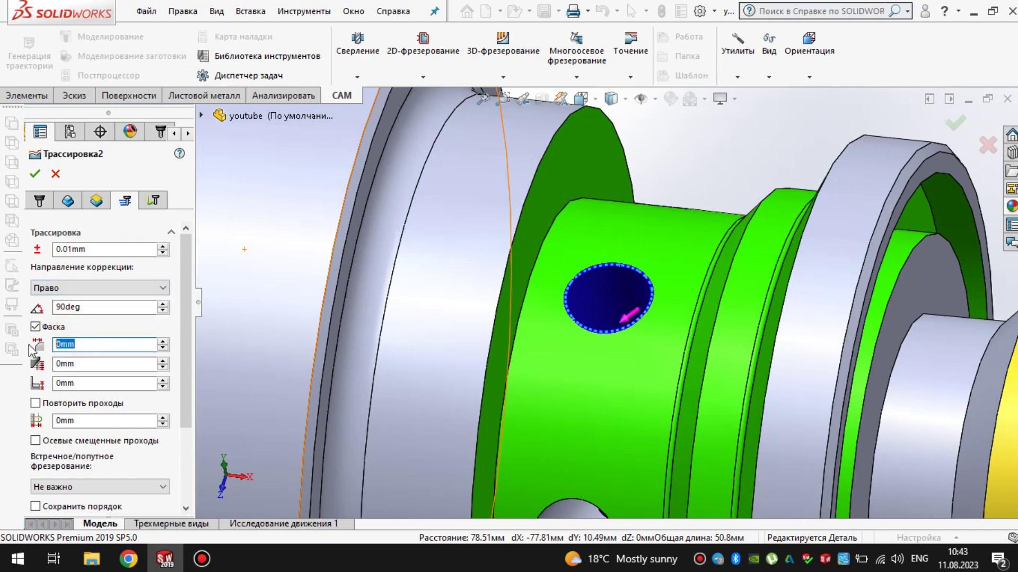
click(83, 364)
text(1)
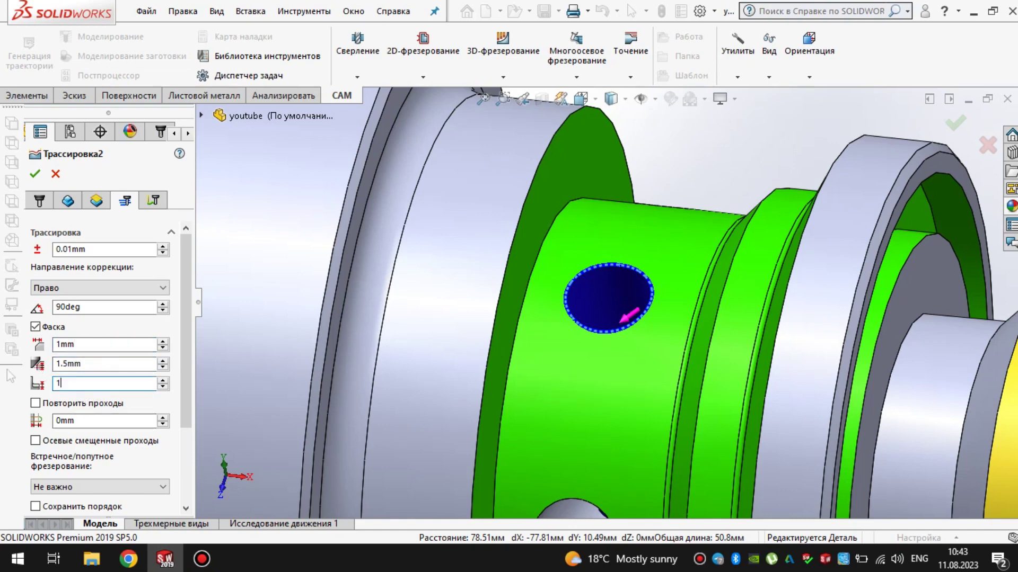
click(35, 175)
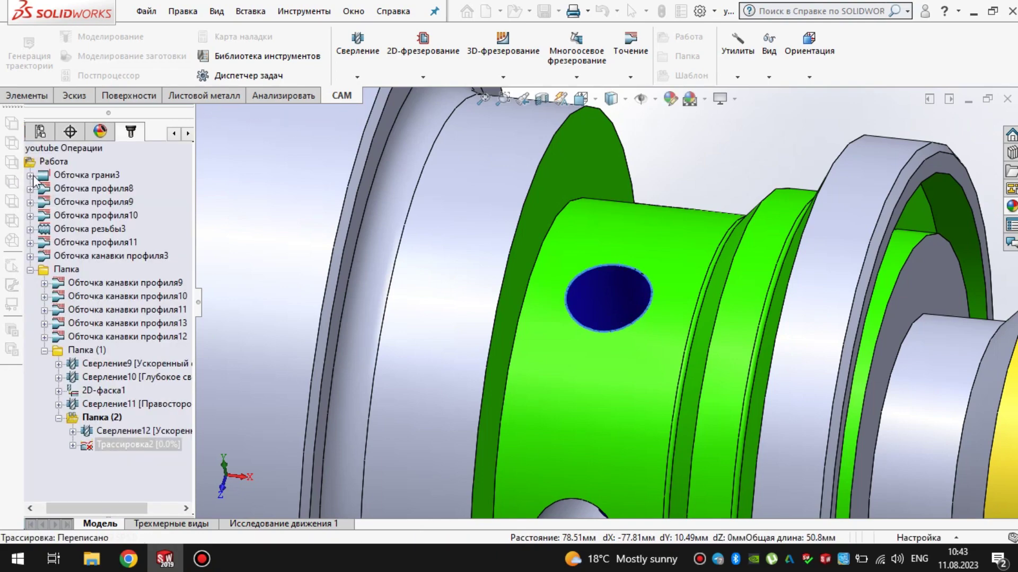
Step: Simulate the chamfering trace around the radial hole's edge at increased playback speed
scroll(604, 307, down, 4)
scroll(616, 318, up, 6)
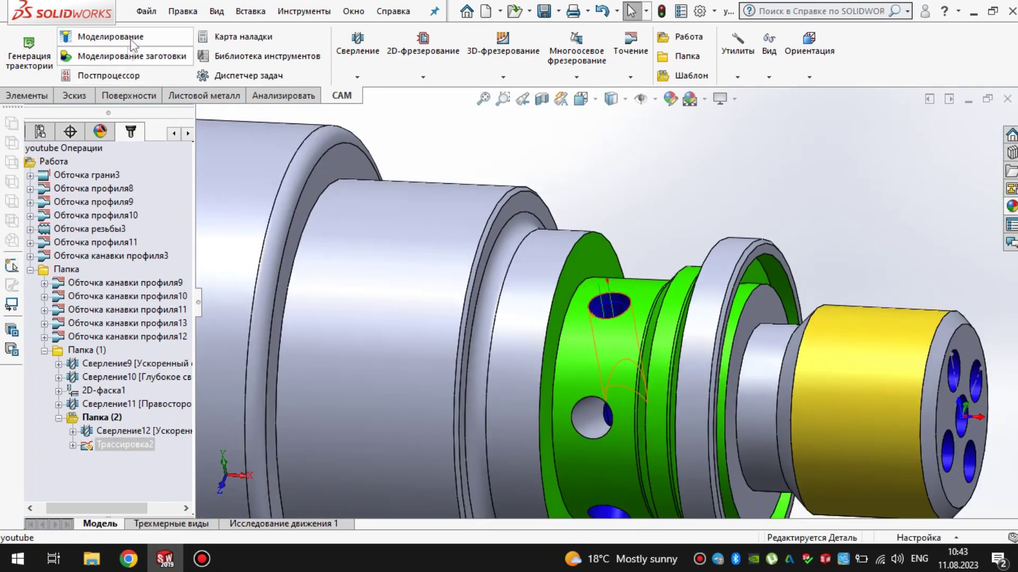
click(126, 35)
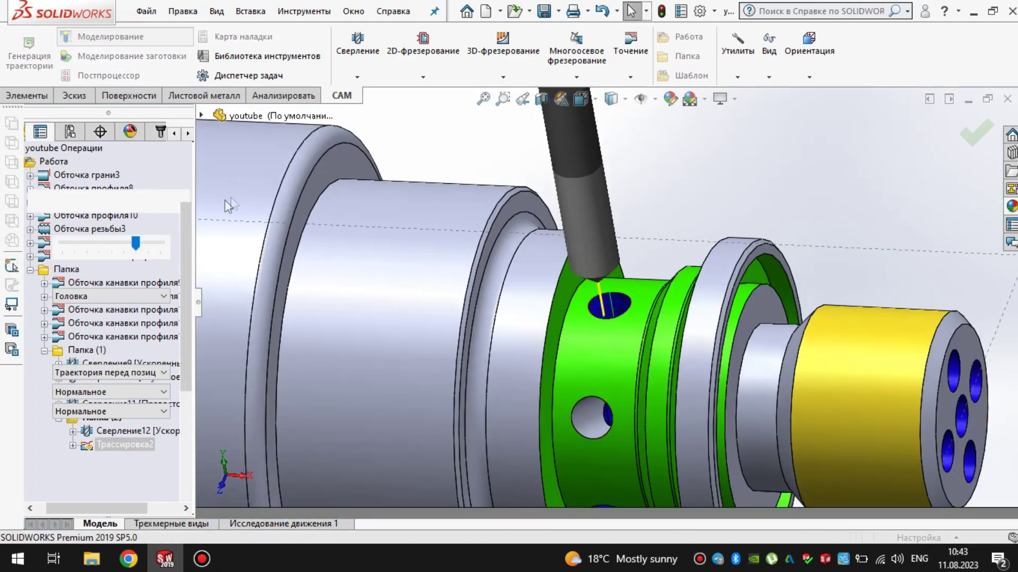
drag(135, 245, 142, 243)
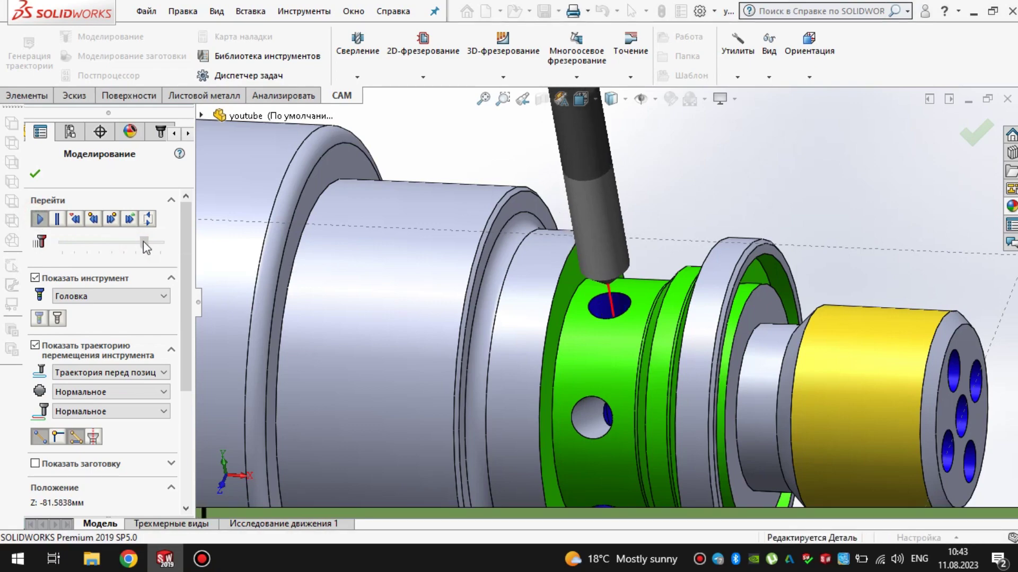
scroll(618, 286, down, 3)
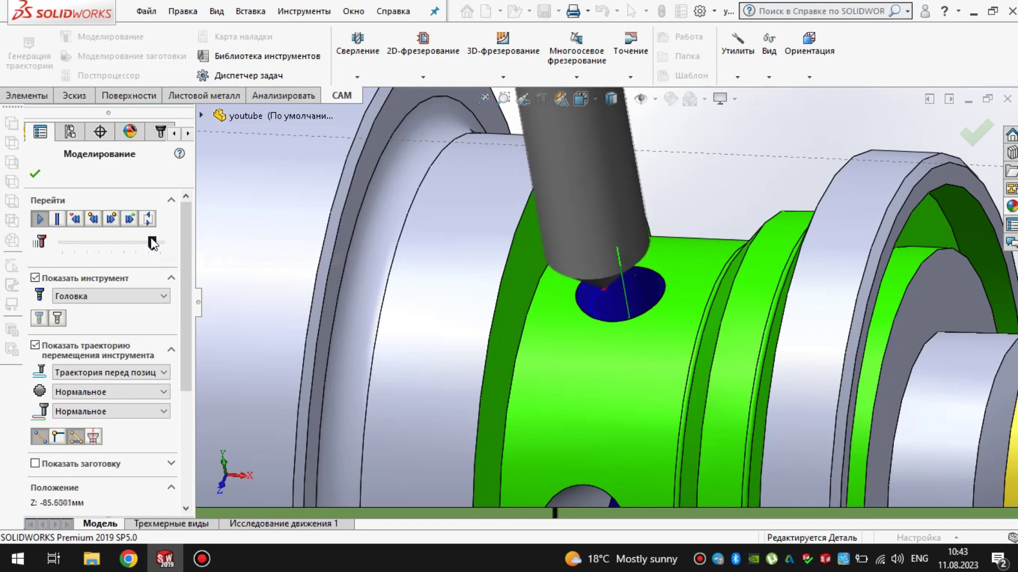
drag(153, 244, 160, 244)
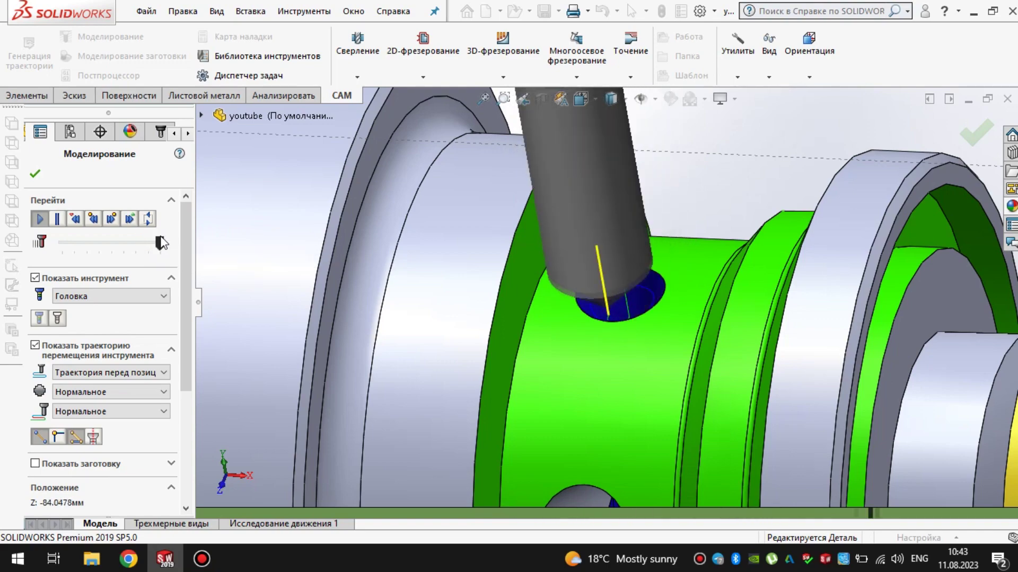
key(f)
click(34, 175)
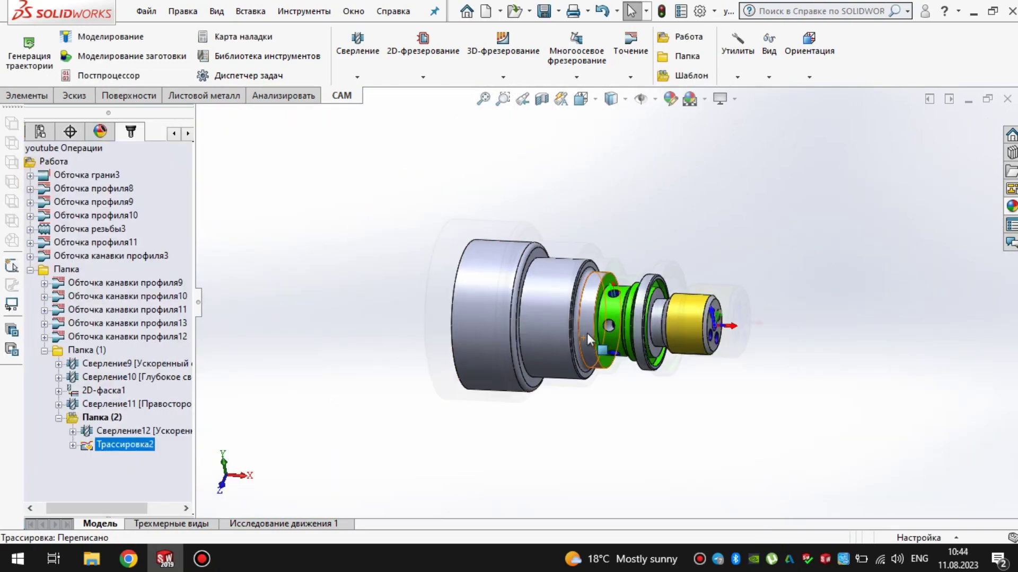
Step: Display the drilling and trace toolpaths of the circular pattern folder and inspect them around the radial holes
click(138, 431)
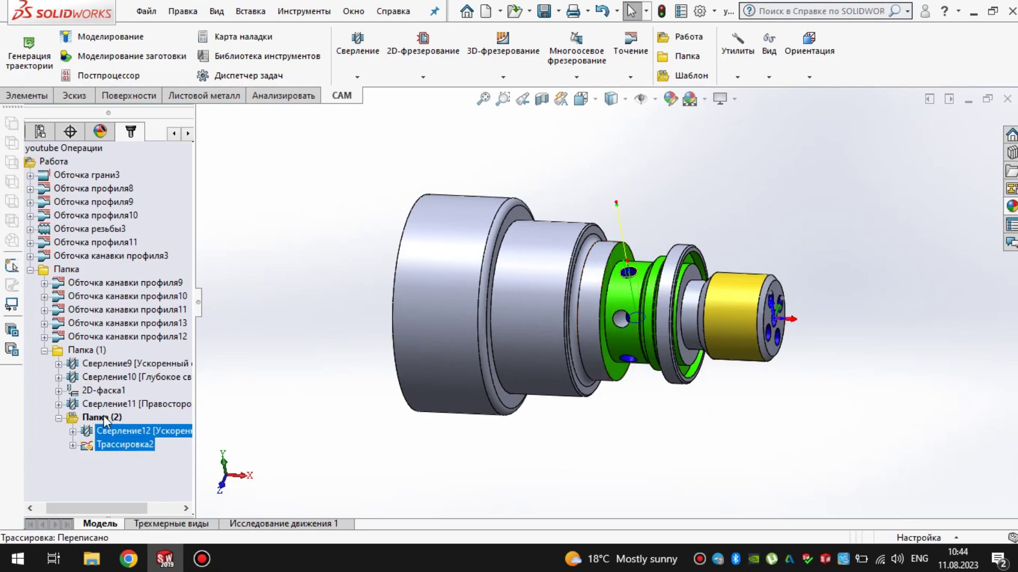
click(102, 417)
middle_drag(689, 340, 596, 342)
scroll(596, 342, down, 5)
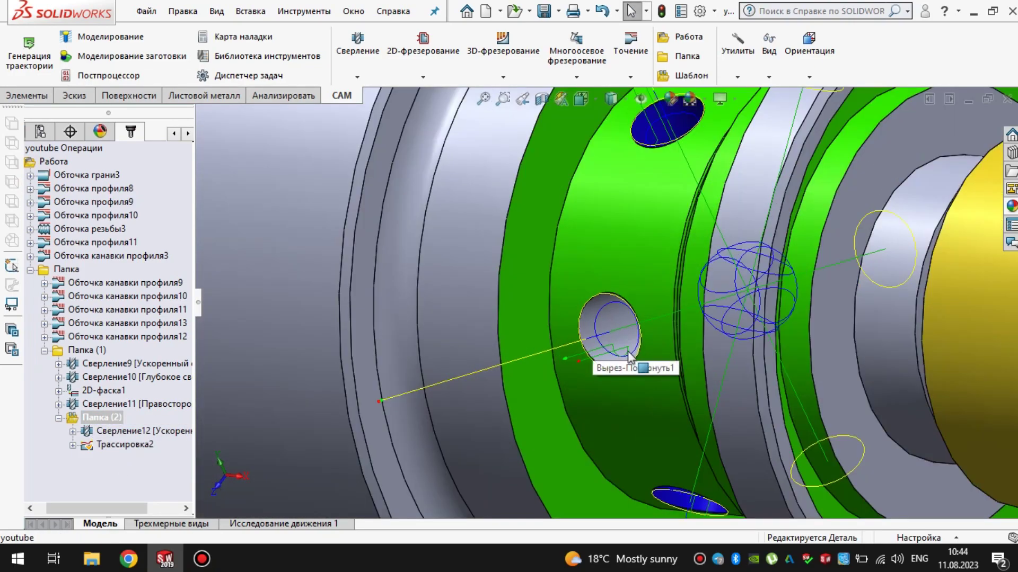
scroll(636, 275, up, 6)
scroll(650, 223, down, 8)
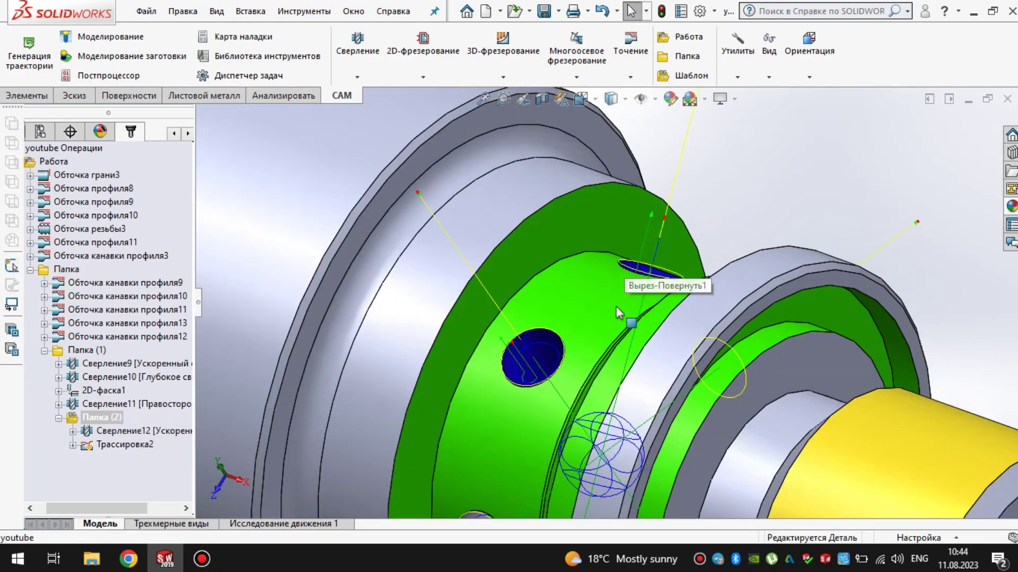
key(f)
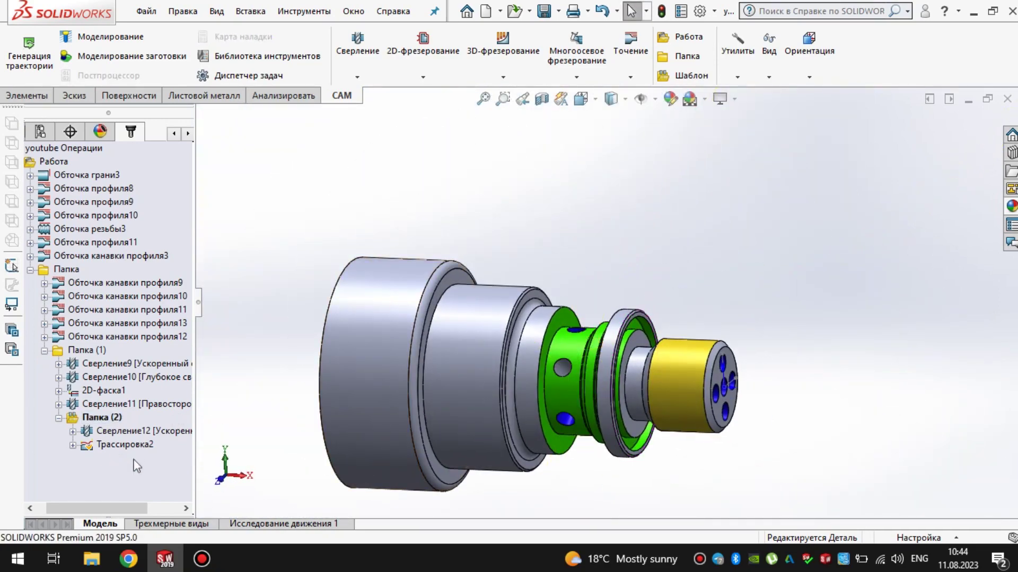
Step: Start a drilling operation in the pattern folder with tool #19, the Ø12 x 1.75 mm right-hand tap
click(357, 75)
click(380, 113)
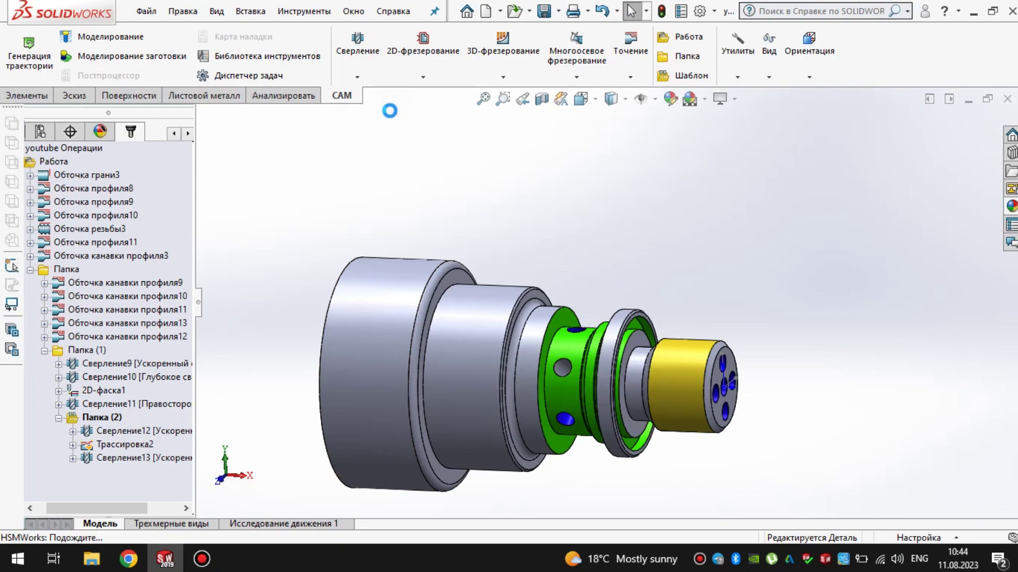
click(120, 262)
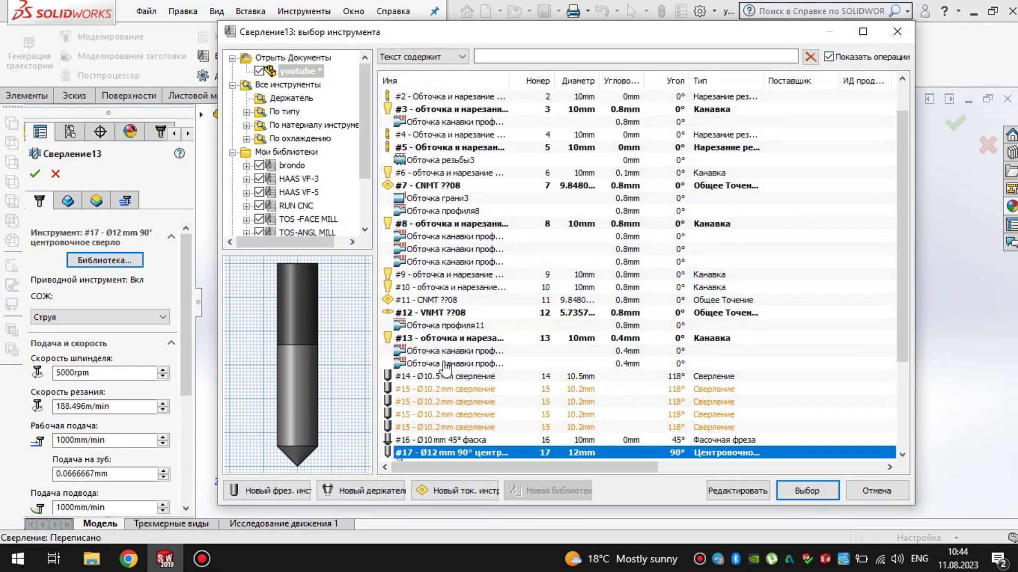
click(445, 262)
scroll(450, 318, down, 3)
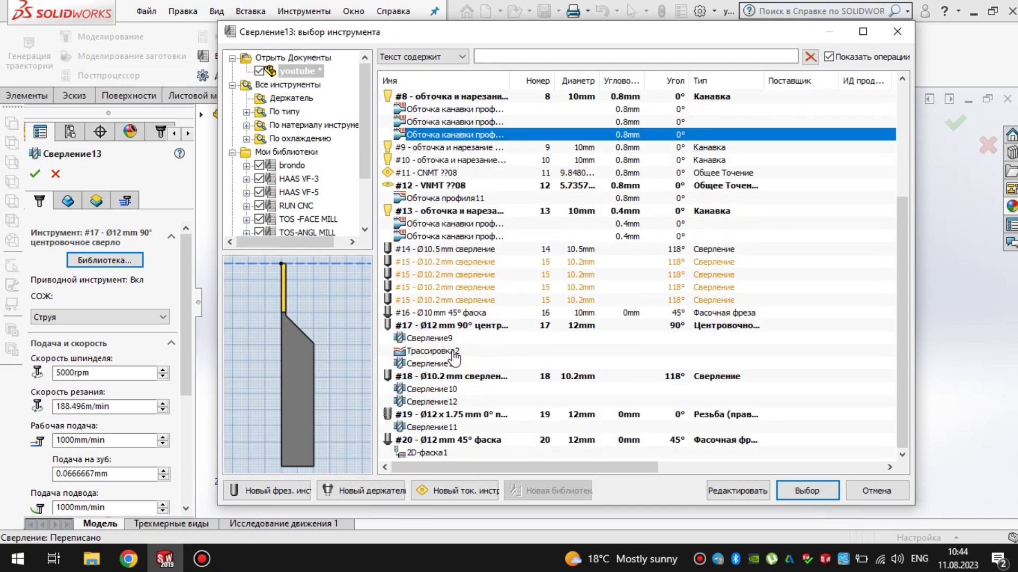
click(465, 416)
click(803, 489)
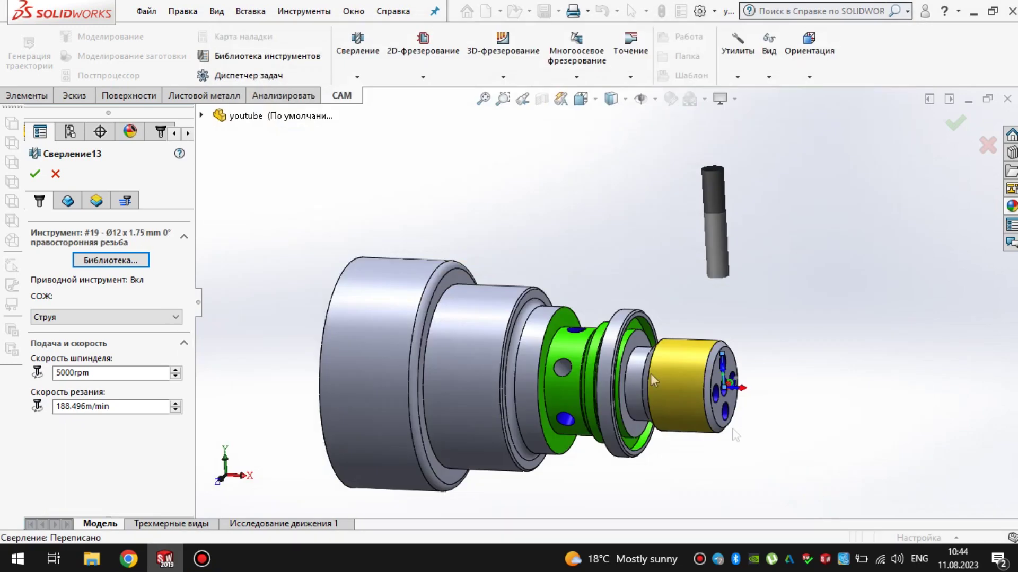
Step: Assign the upper radial hole's face to the drilling operation and finish it with the tapping cycle
click(65, 203)
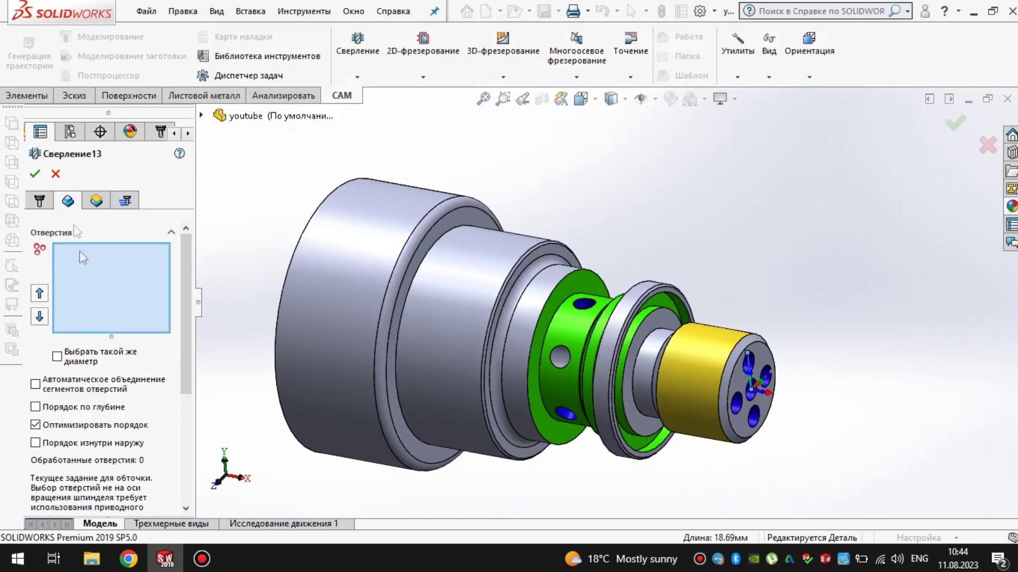
click(583, 308)
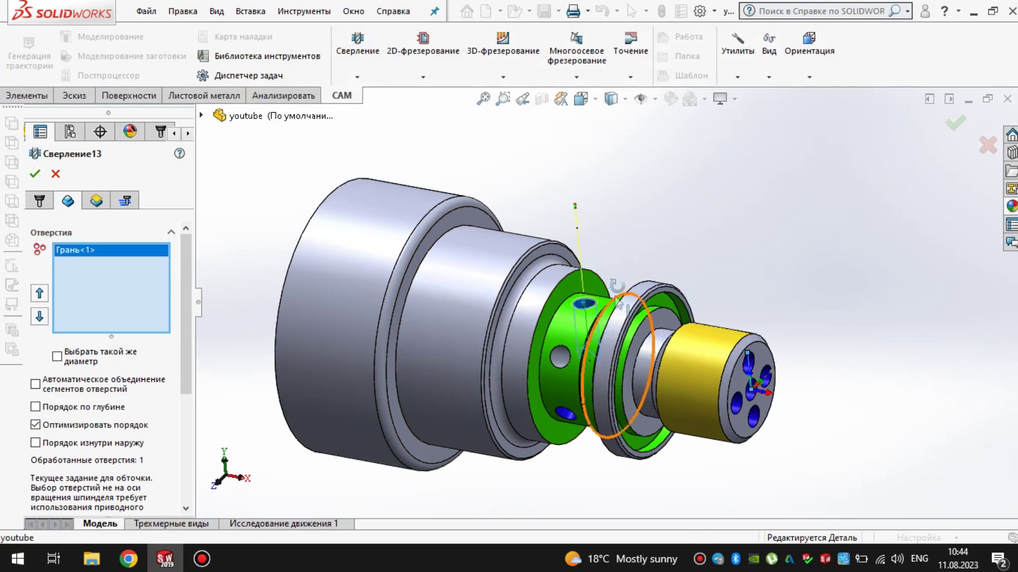
middle_drag(594, 318, 617, 282)
click(125, 201)
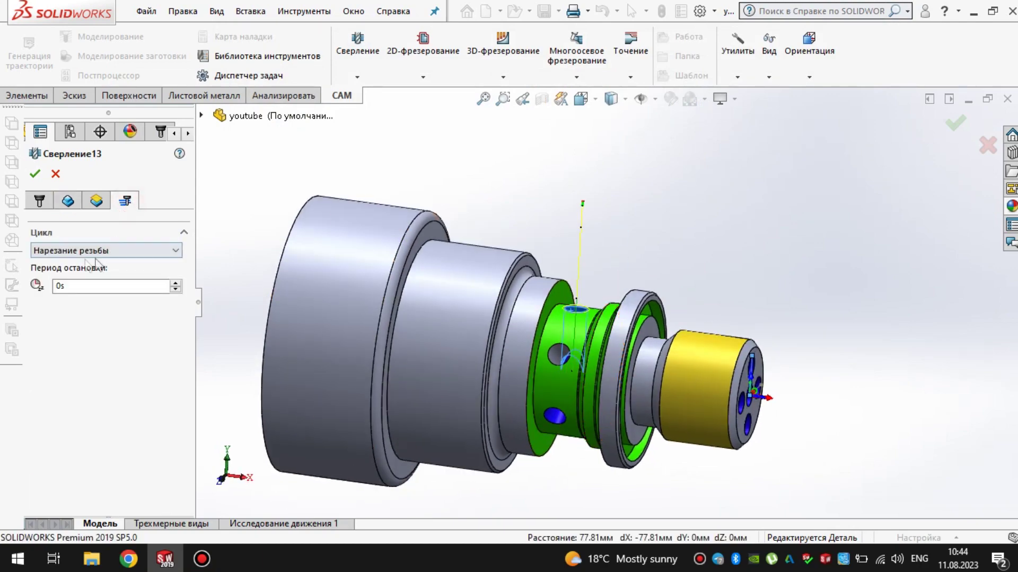
click(35, 174)
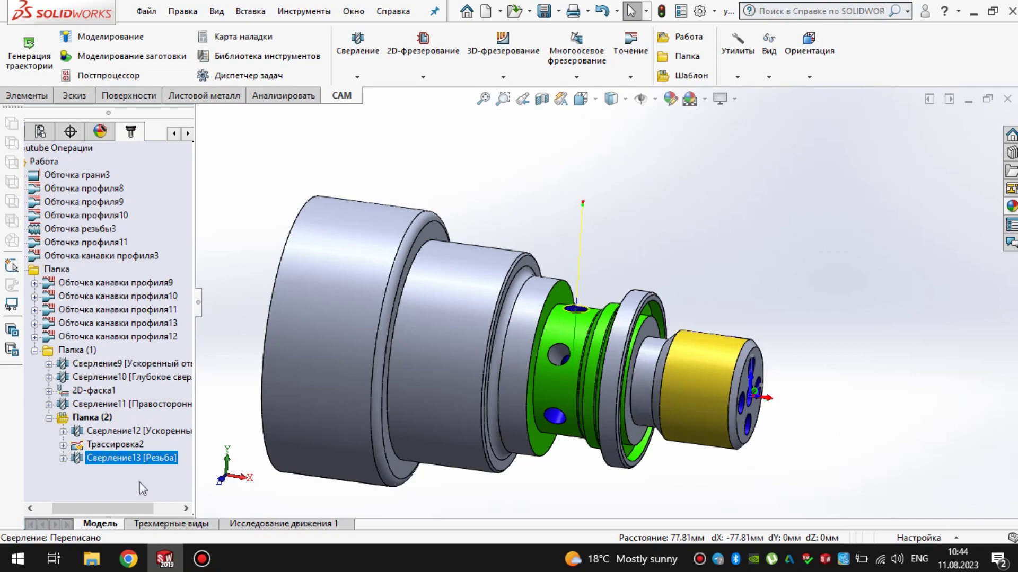
Step: Display the patterned toolpaths of the radial holes together with those of the end-face hole operations
click(93, 419)
mouse_move(552, 307)
middle_down()
mouse_move(566, 292)
mouse_move(510, 216)
mouse_move(551, 296)
middle_up()
drag(119, 479, 40, 345)
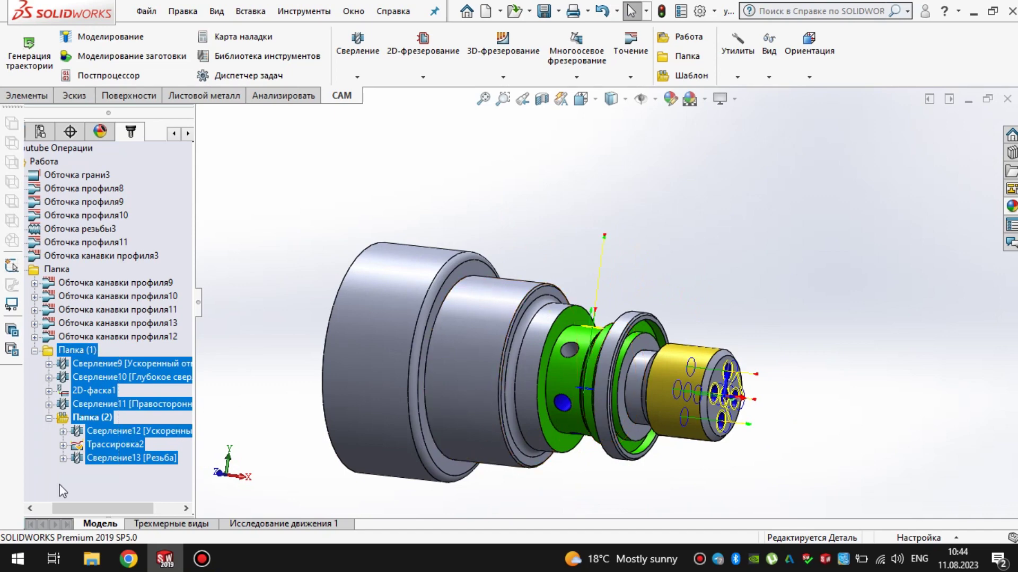
click(63, 490)
middle_drag(424, 374, 329, 370)
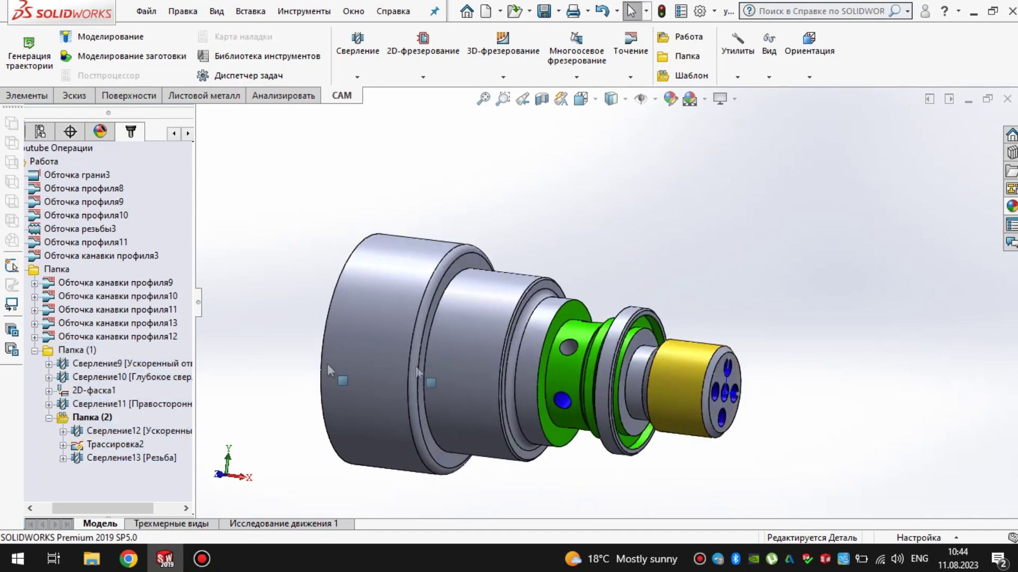
Step: Simulate the radial holes' pattern folder with drilling, chamfering and tapping at increased playback speed
click(87, 418)
click(109, 36)
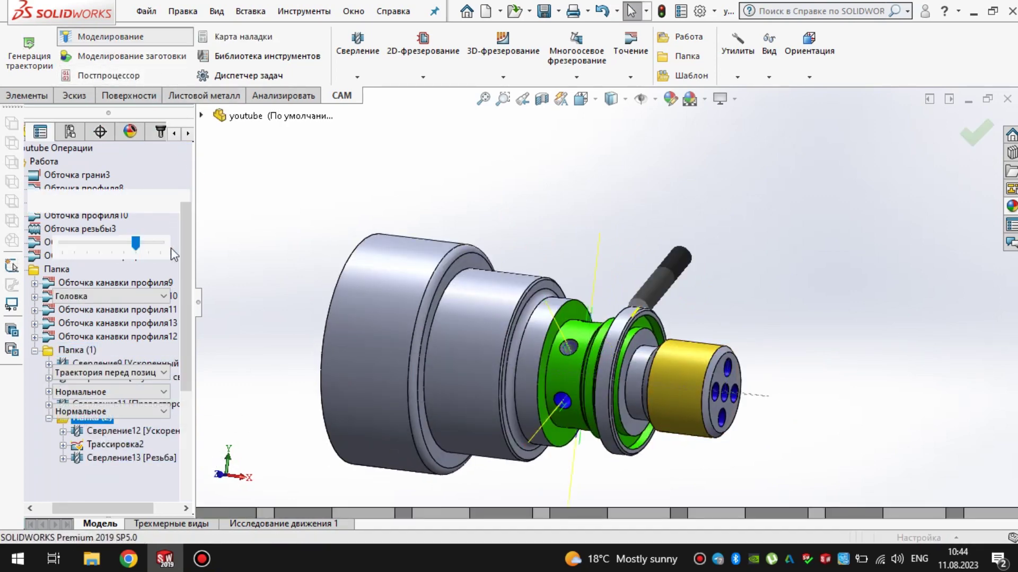
click(45, 220)
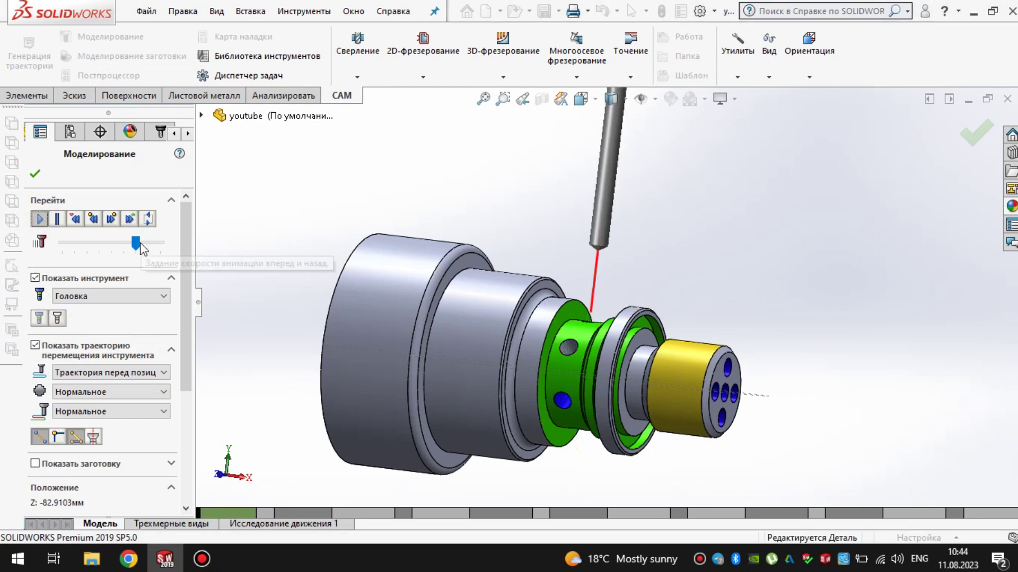
drag(154, 247, 159, 247)
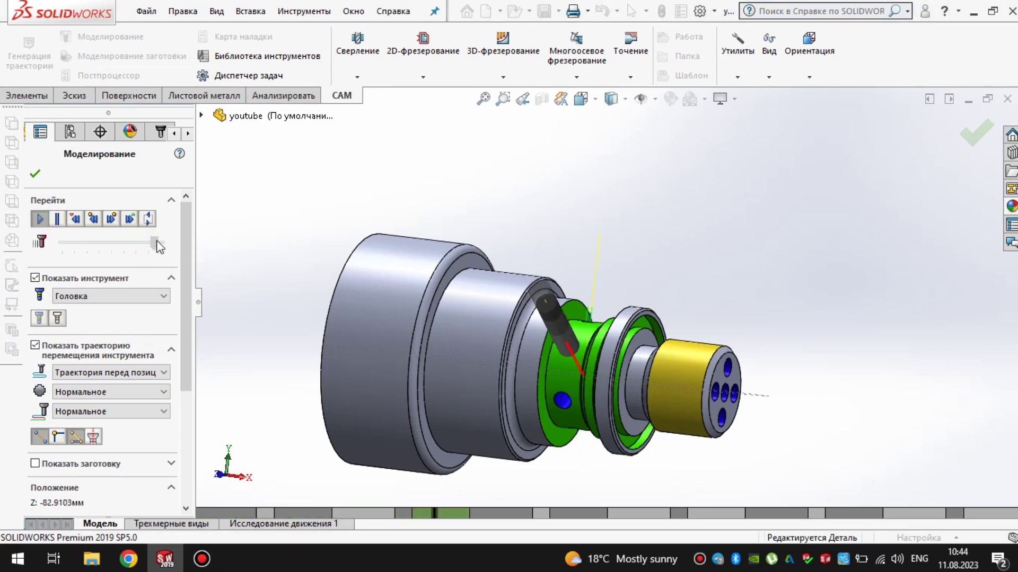
click(35, 174)
scroll(604, 406, up, 2)
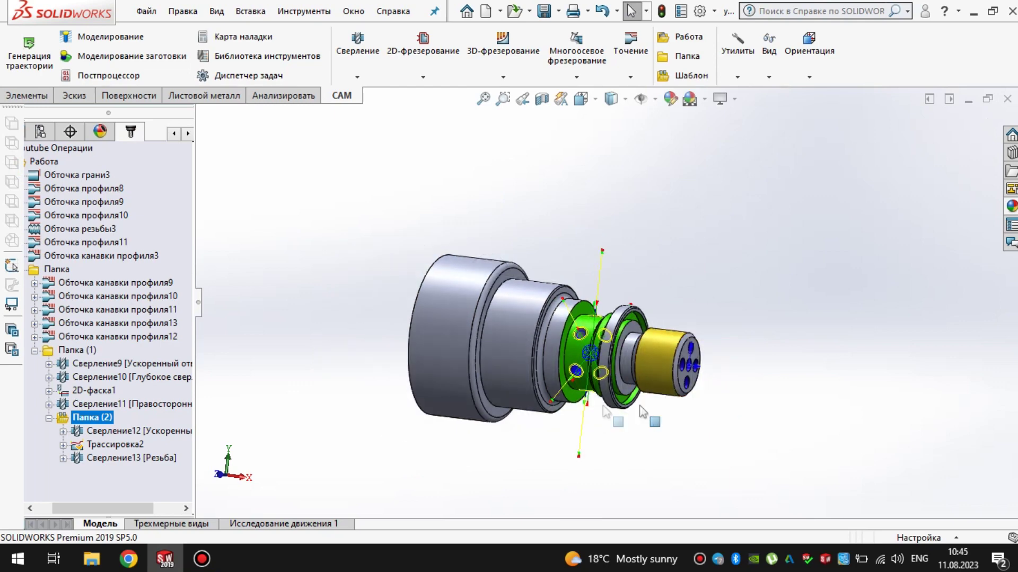
Step: Change the circular pattern's operation order to order by tool
right_click(85, 418)
click(198, 89)
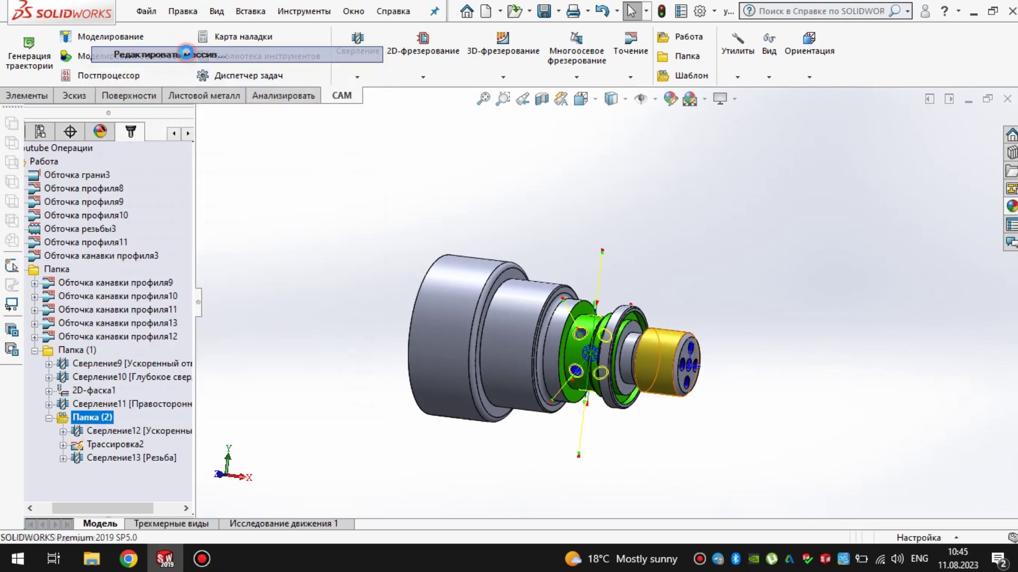
click(110, 354)
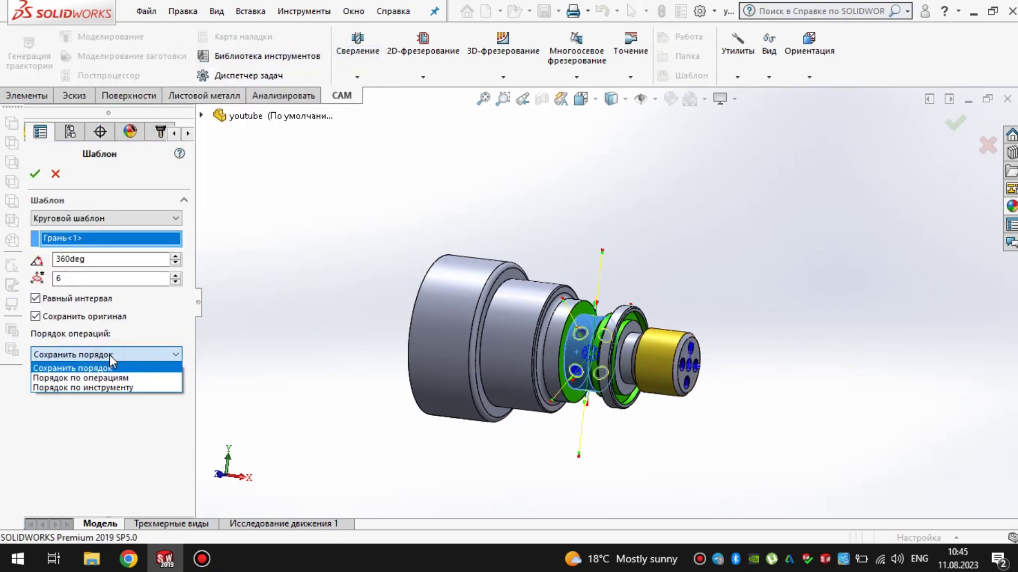
click(122, 389)
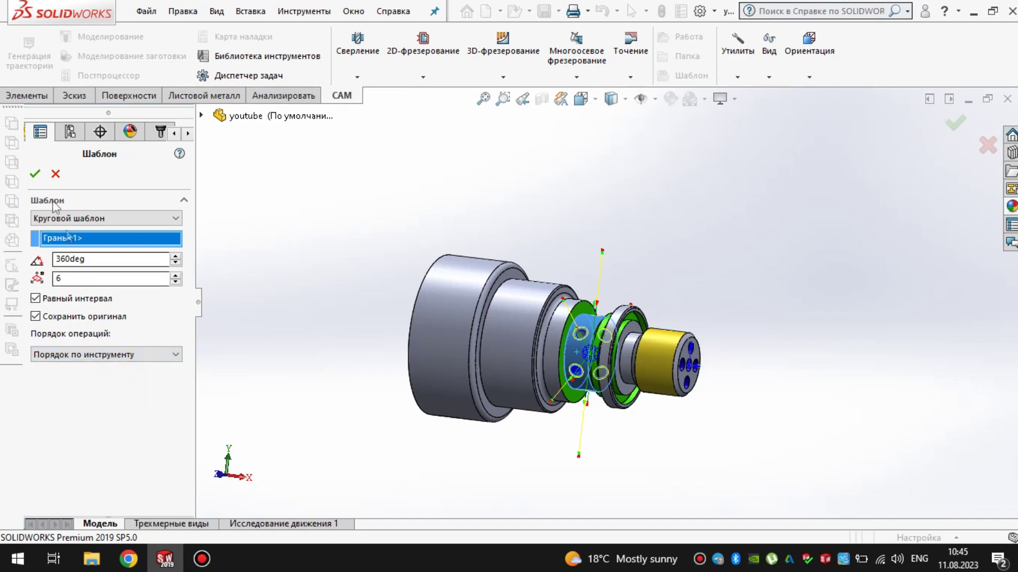
click(35, 174)
Step: Simulate the circular pattern with its tool-ordered operations, speeding up the playback, and view the toolpaths on the shaft
click(104, 36)
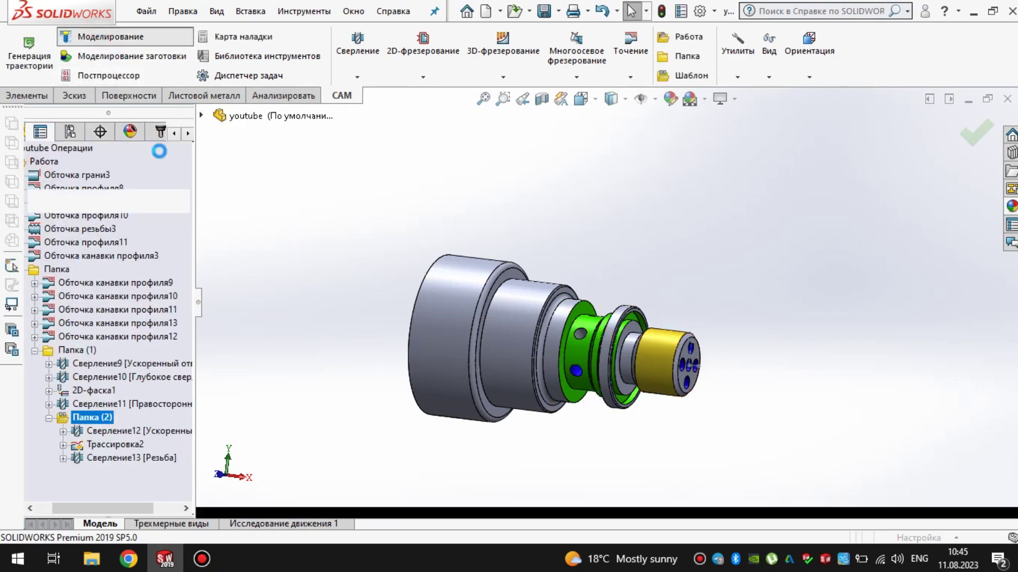
click(41, 219)
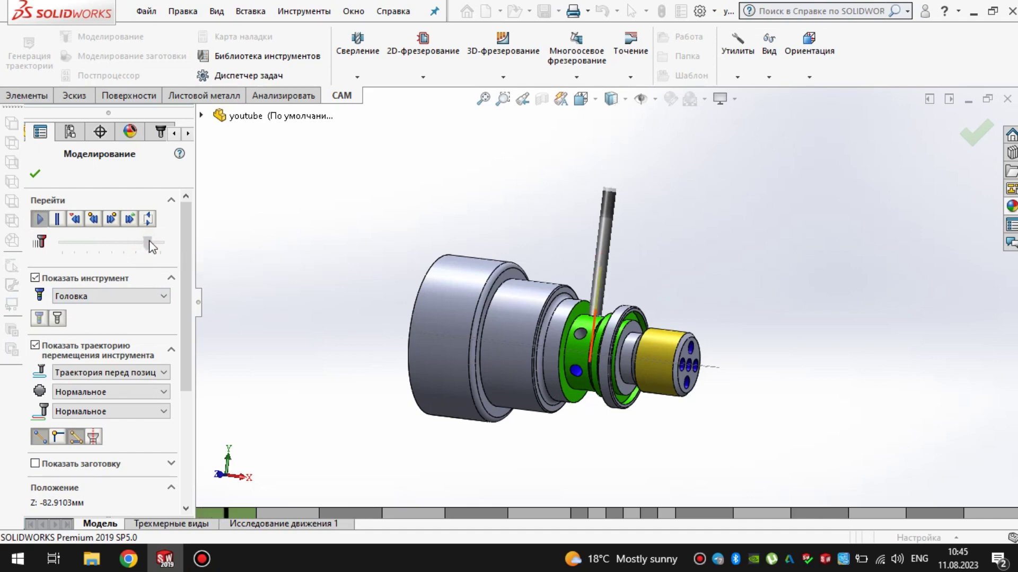
drag(151, 241, 157, 243)
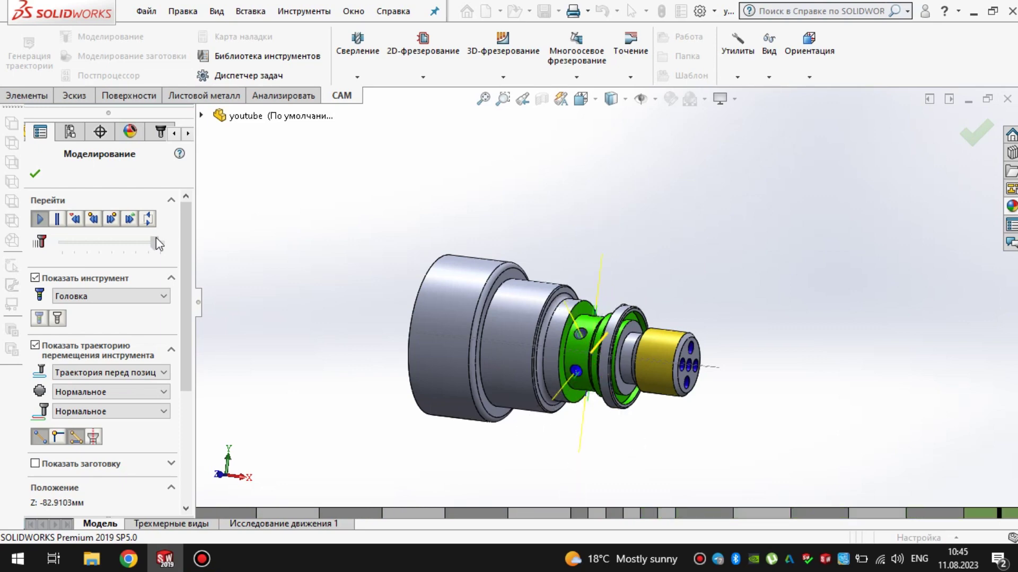
click(35, 174)
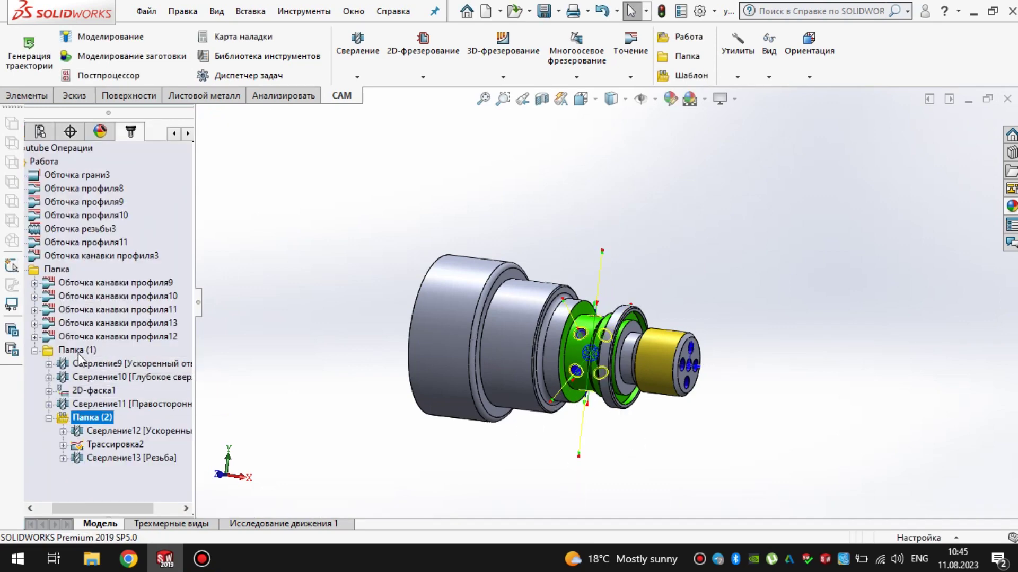
scroll(637, 364, down, 2)
middle_drag(564, 352, 528, 387)
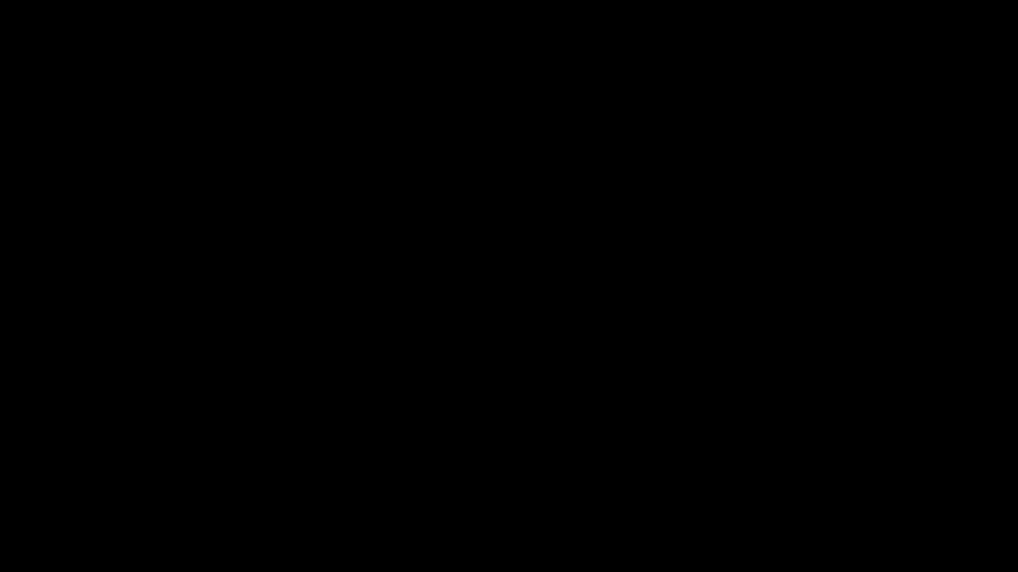